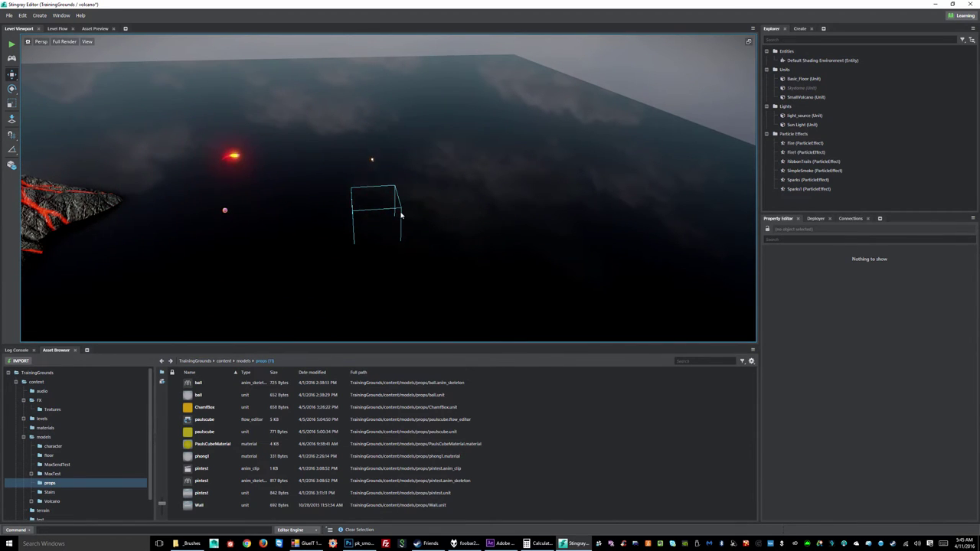
- Open the FX folder under content in the asset browser
{"action": "left_click", "coordinate": [400, 215]}
{"action": "left_click", "coordinate": [488, 202]}
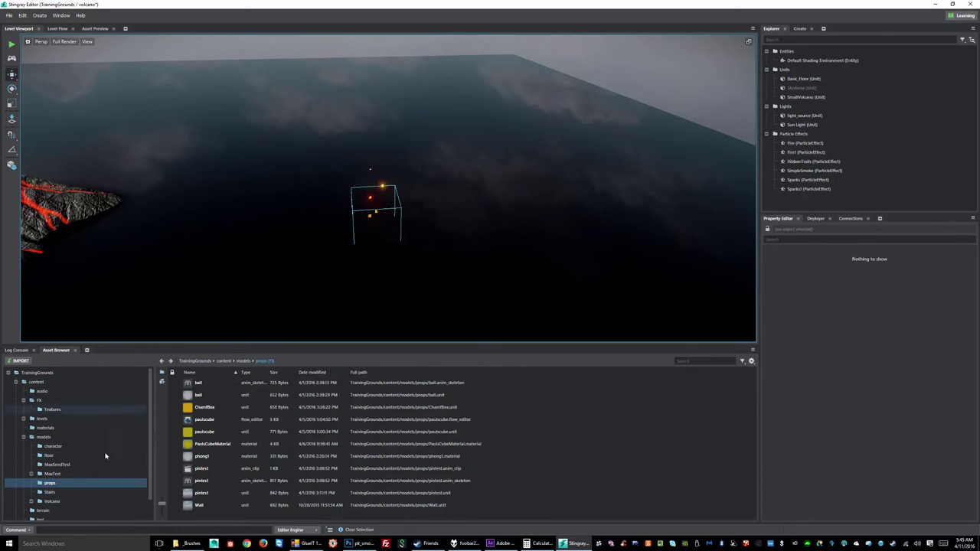
{"action": "left_click", "coordinate": [24, 400]}
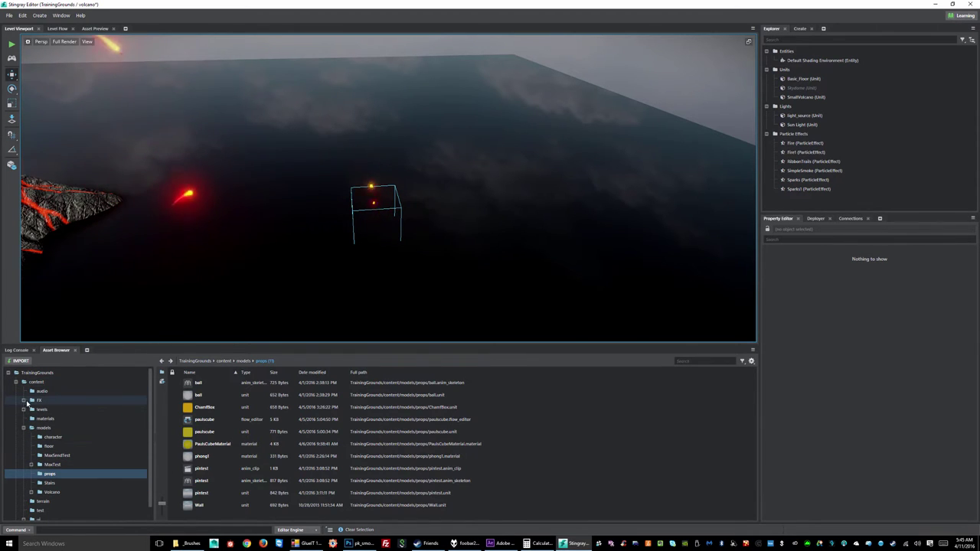
{"action": "left_click", "coordinate": [40, 400]}
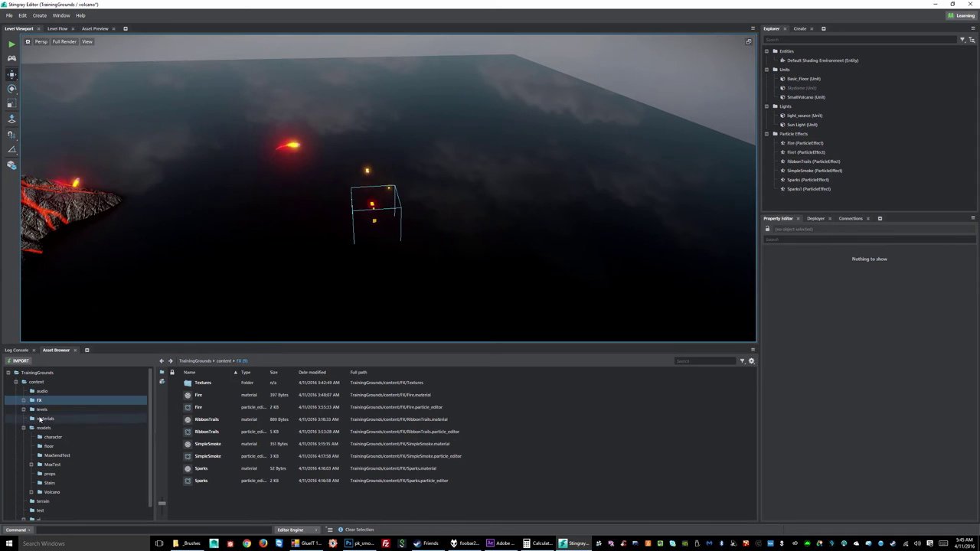
{"action": "left_click", "coordinate": [35, 382]}
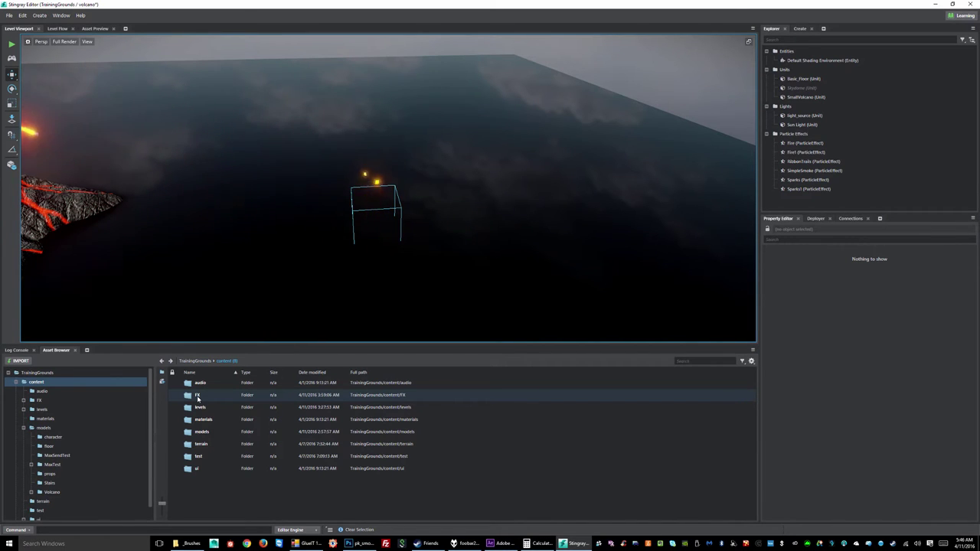
{"action": "double_click", "coordinate": [198, 395]}
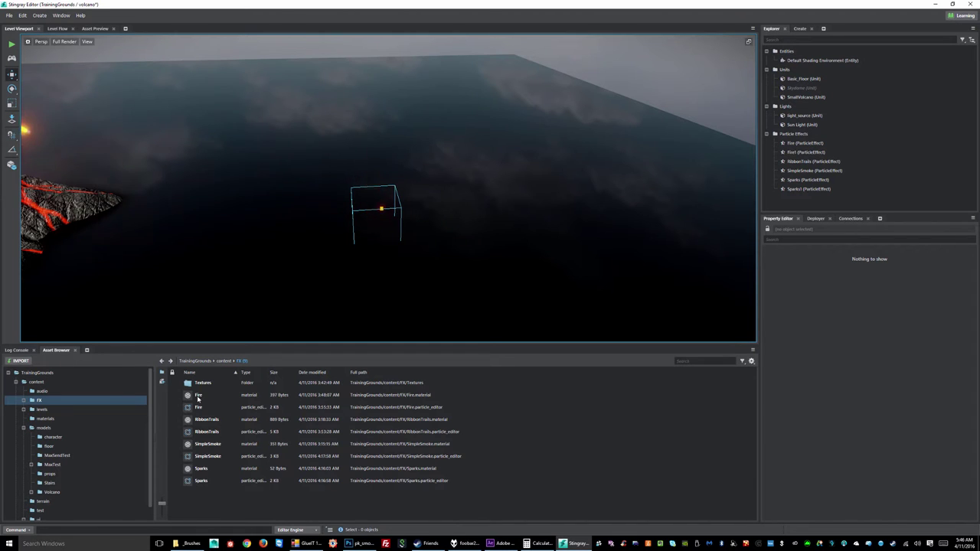
- Look through the Textures subfolder of content/FX and return to the FX folder
{"action": "left_click", "coordinate": [224, 361]}
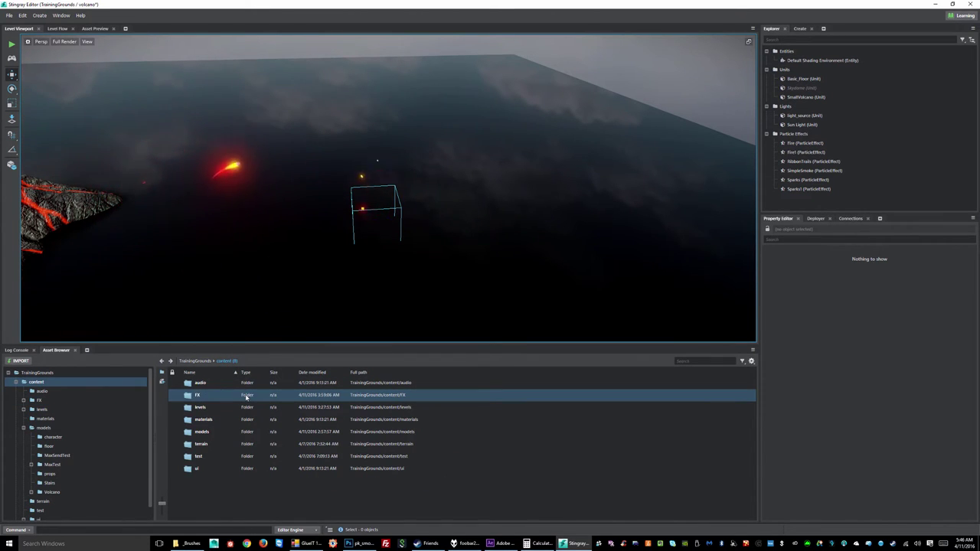
{"action": "double_click", "coordinate": [198, 395]}
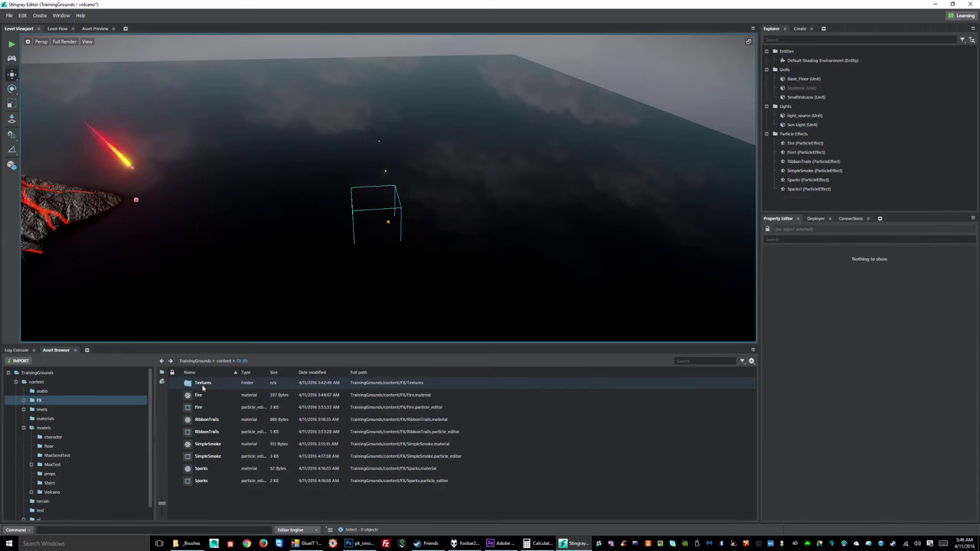
{"action": "double_click", "coordinate": [188, 384]}
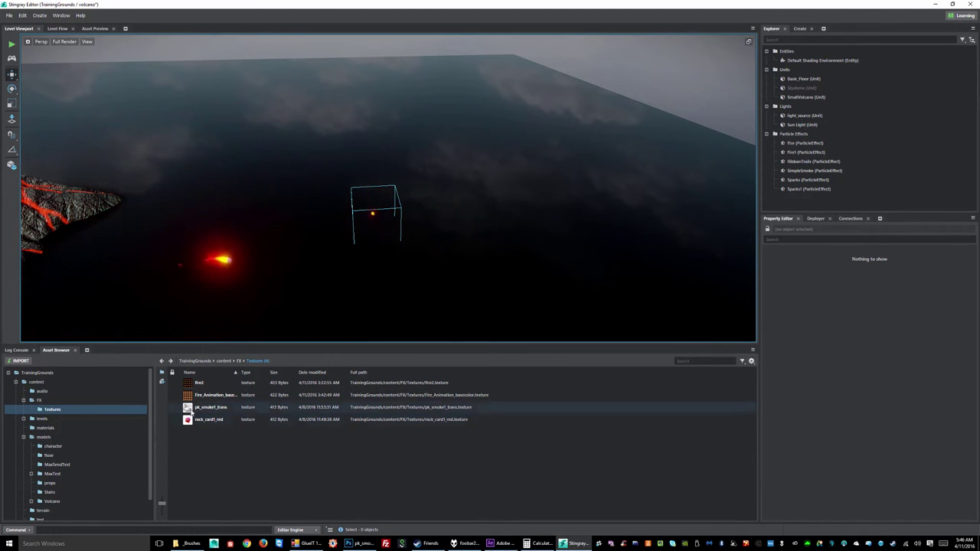
{"action": "left_click", "coordinate": [239, 361]}
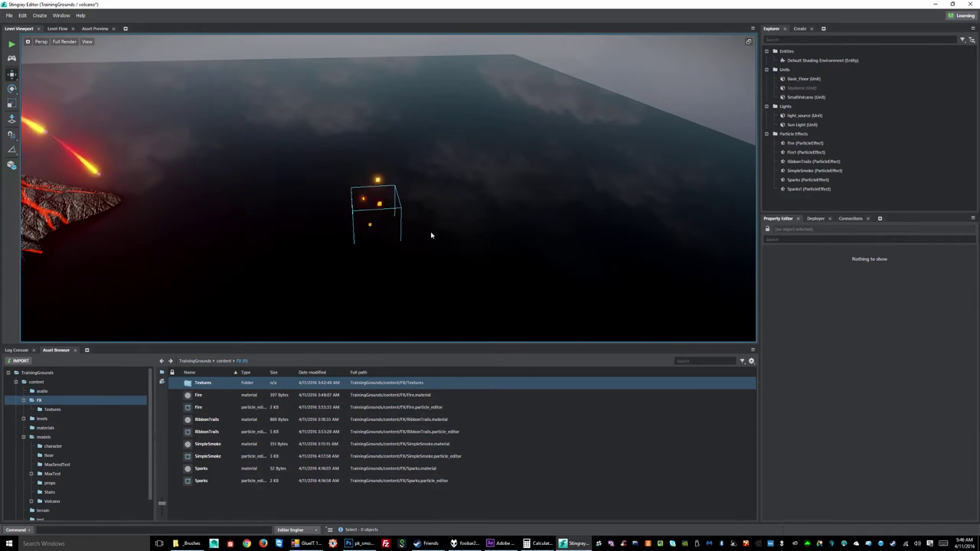
- Create a particle asset named Sparks_2 in the FX folder and expand its System 1
{"action": "left_click_drag", "start_coordinate": [392, 247], "coordinate": [307, 227], "text": "alt"}
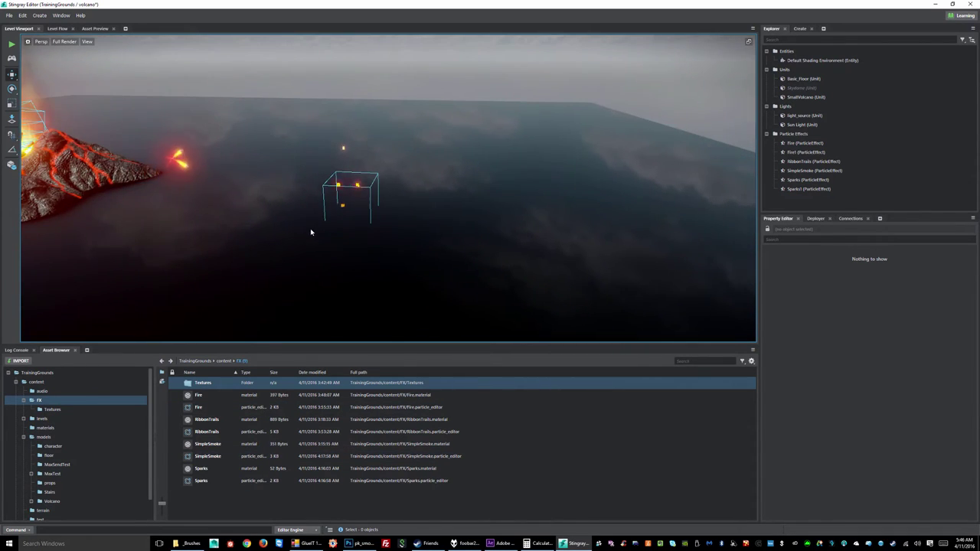
{"action": "left_click_drag", "start_coordinate": [440, 252], "coordinate": [267, 240], "text": "alt"}
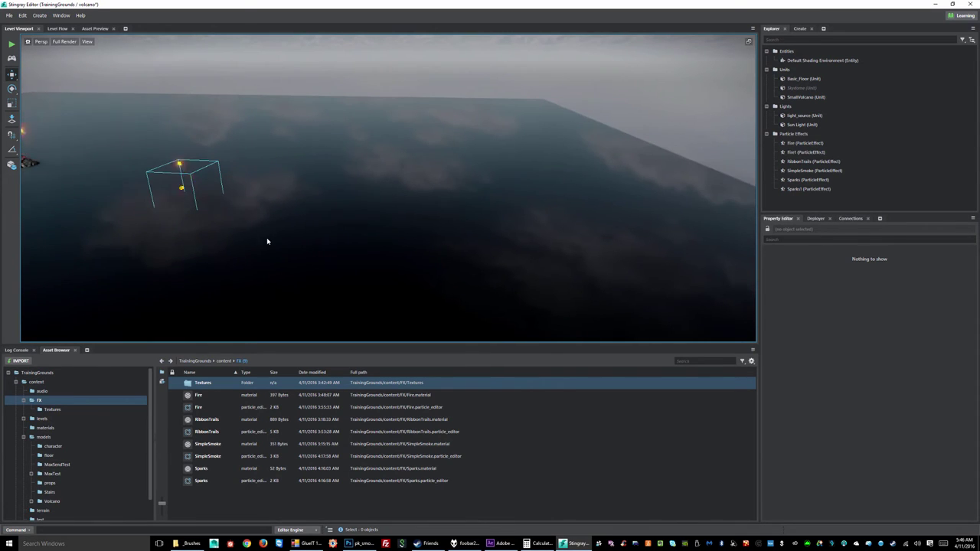
{"action": "right_click", "coordinate": [193, 492]}
{"action": "mouse_move", "coordinate": [219, 504]}
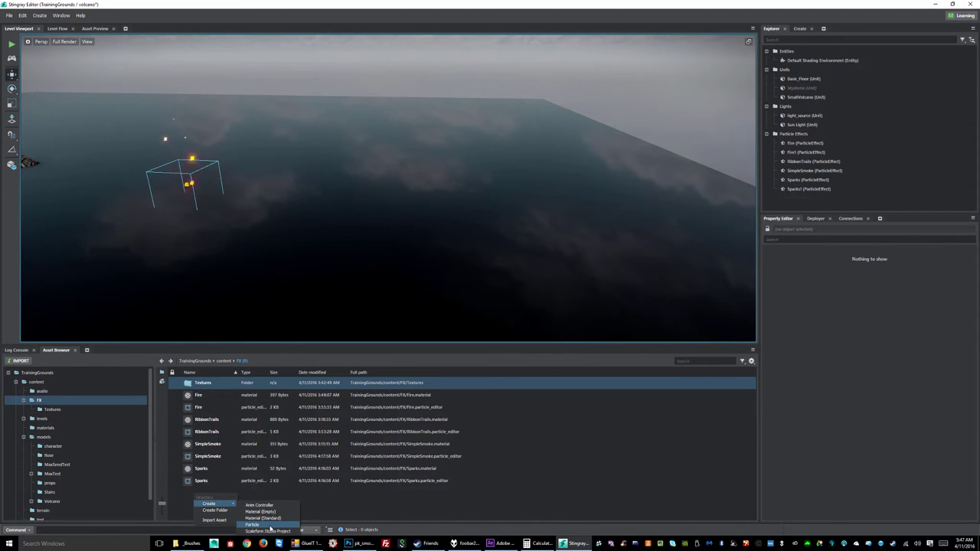
{"action": "left_click", "coordinate": [269, 526]}
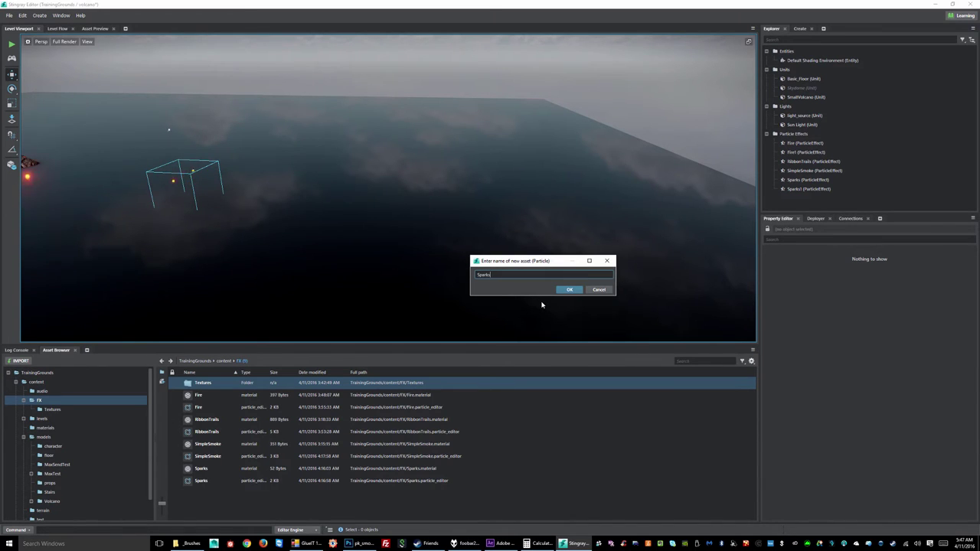
{"action": "type", "text": "Sparks_2"}
{"action": "key", "text": "Return"}
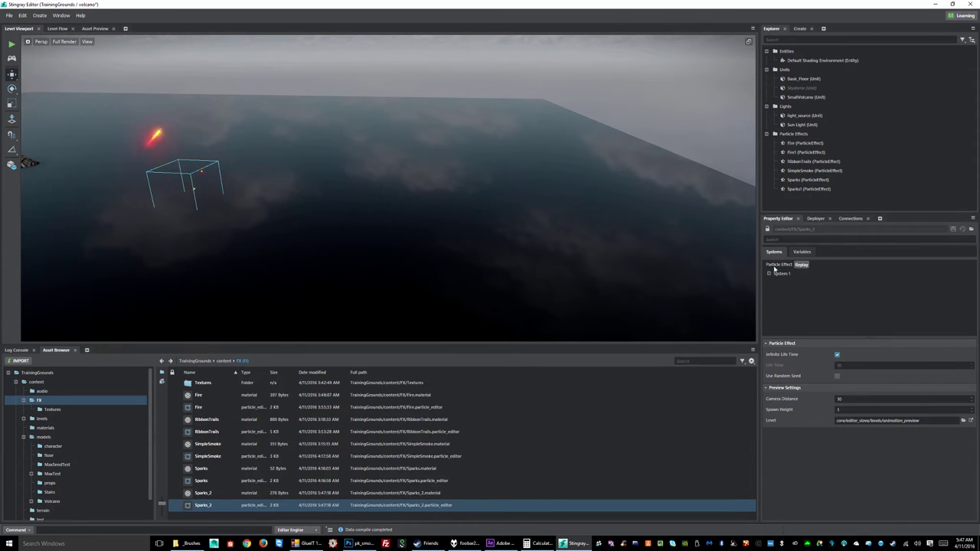
{"action": "left_click", "coordinate": [853, 273]}
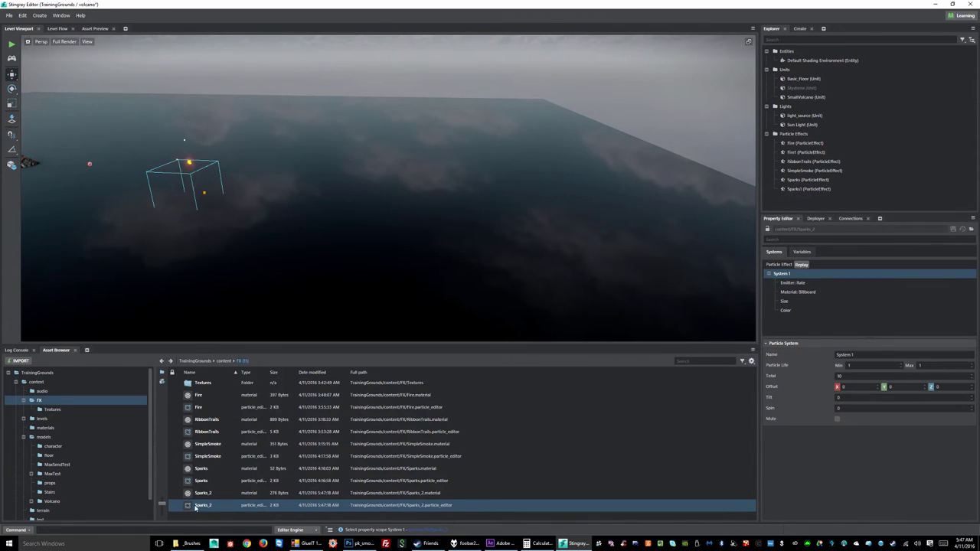
- Place the Sparks_2 particle effect in the level beside the existing sparks and raise it to a Z of about 0.71
{"action": "left_click_drag", "start_coordinate": [188, 507], "coordinate": [411, 150]}
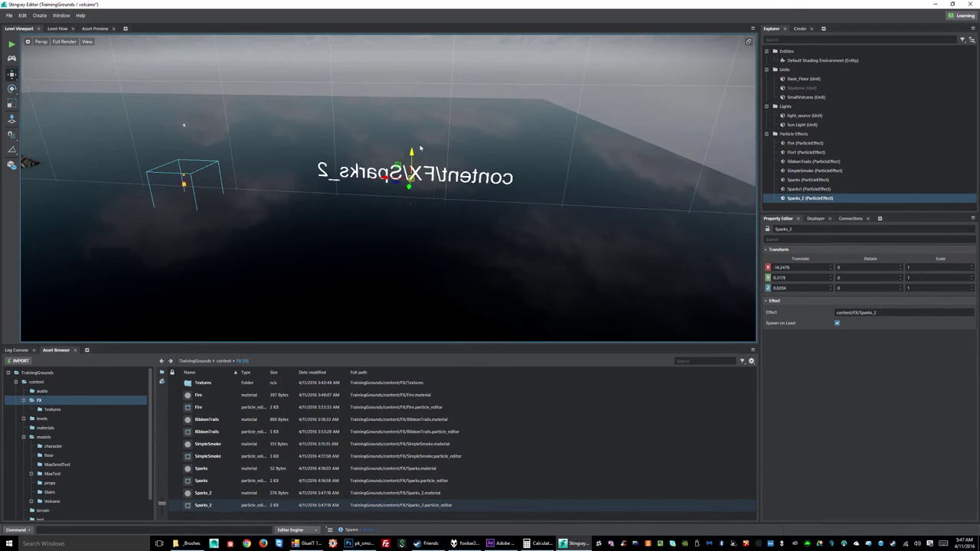
{"action": "left_click", "coordinate": [564, 118]}
{"action": "scroll", "coordinate": [535, 178], "scroll_direction": "up", "scroll_amount": 3}
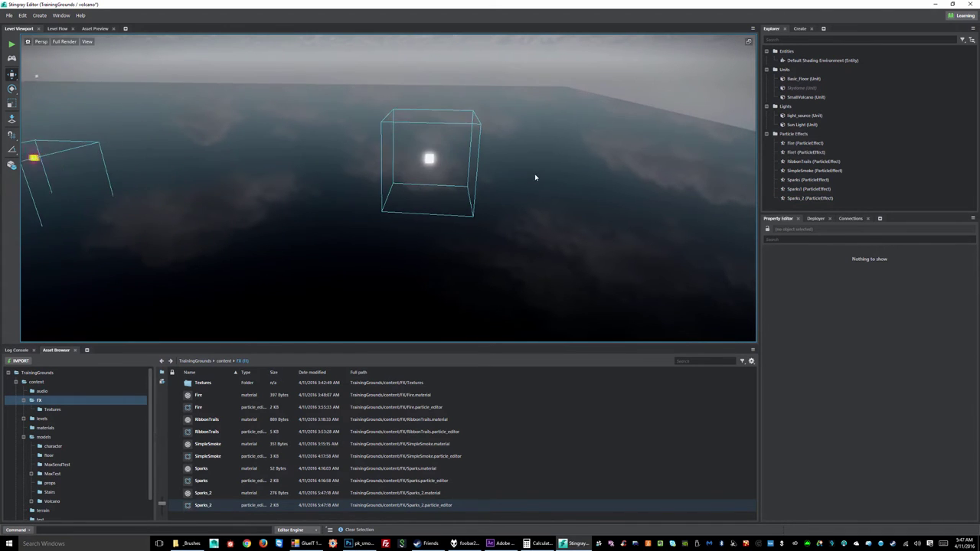
{"action": "left_click_drag", "start_coordinate": [535, 178], "coordinate": [476, 208], "text": "alt"}
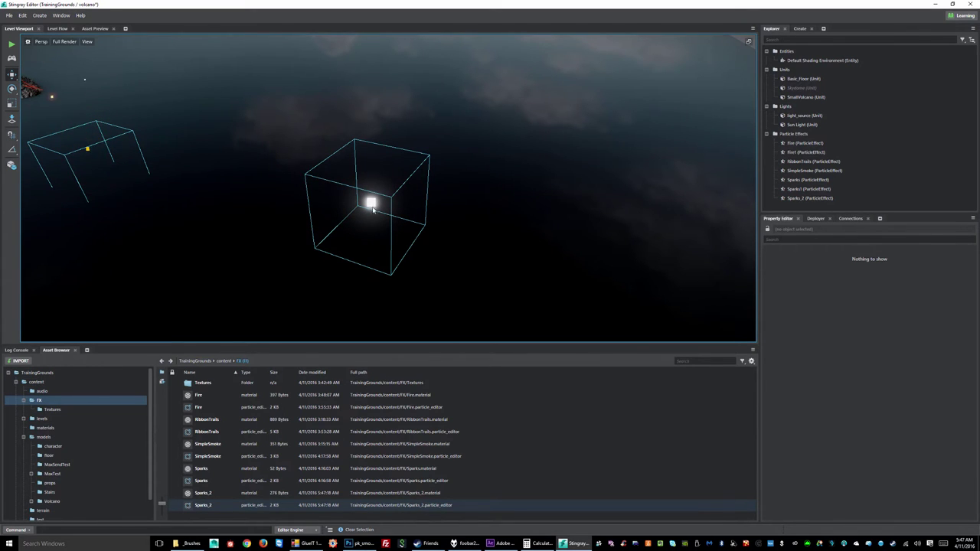
{"action": "left_click", "coordinate": [392, 212]}
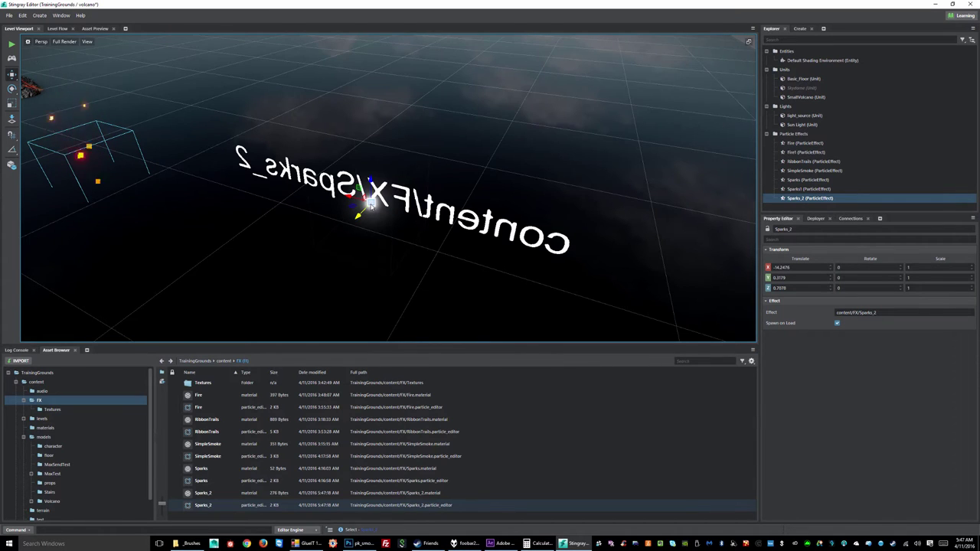
{"action": "left_click_drag", "start_coordinate": [372, 219], "coordinate": [429, 227], "text": "alt"}
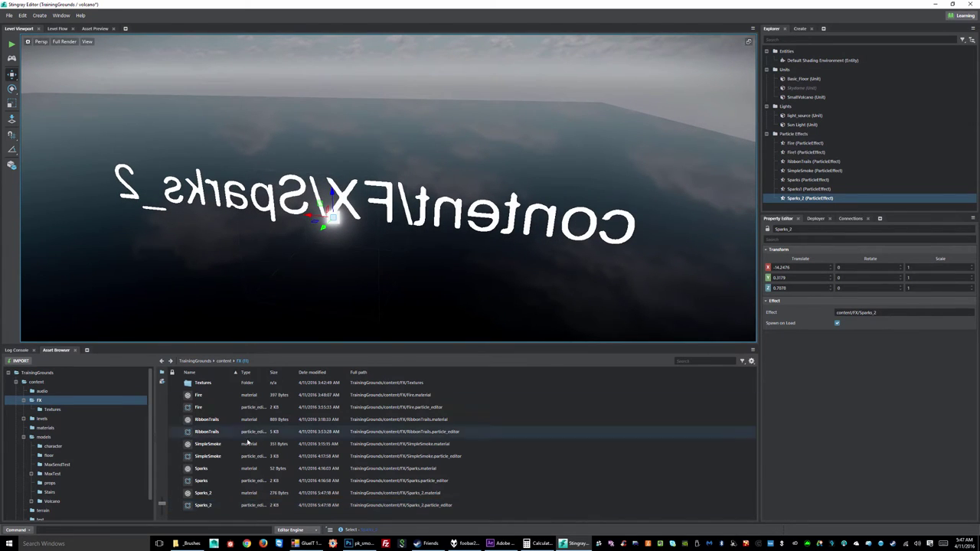
- Show the Sparks_2 particle effect in the asset preview and replay it
{"action": "left_click", "coordinate": [202, 504]}
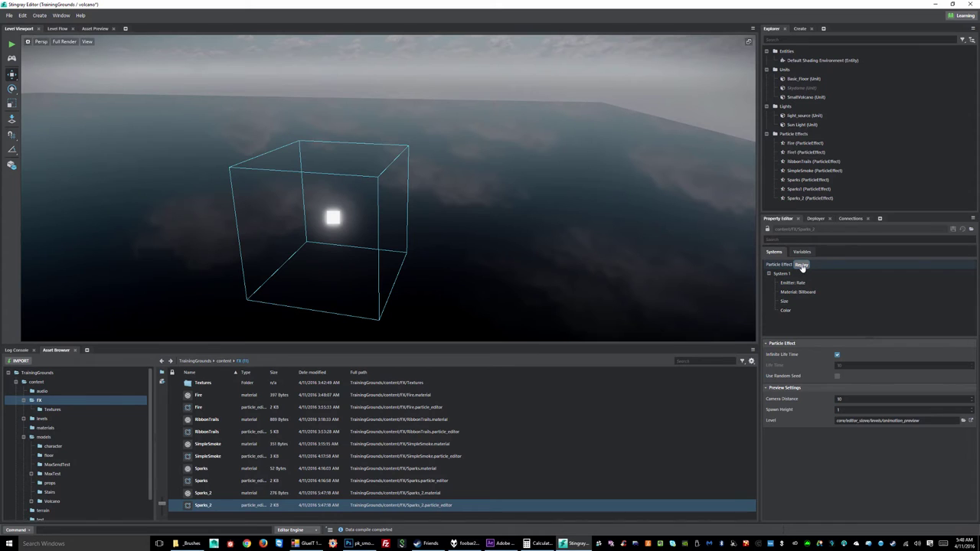
{"action": "left_click", "coordinate": [93, 30]}
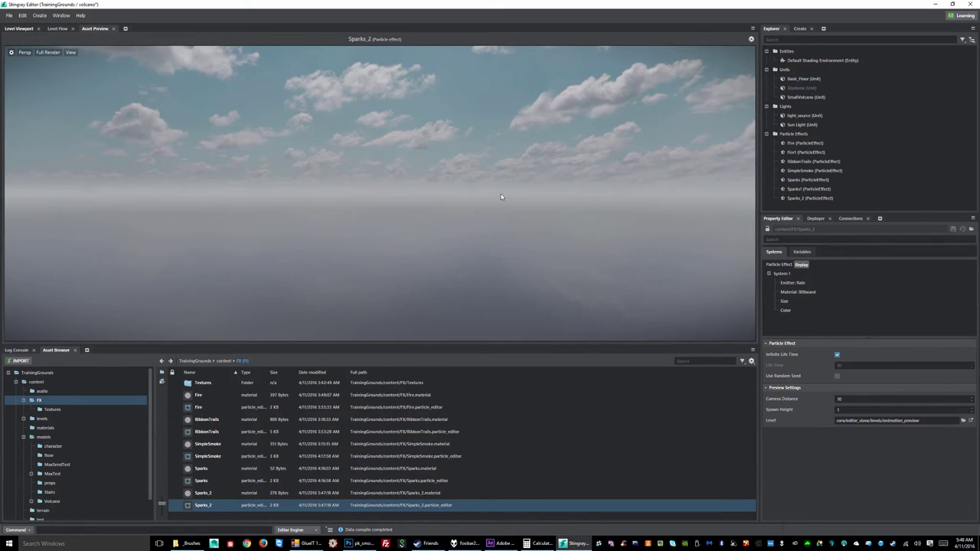
{"action": "left_click_drag", "start_coordinate": [501, 197], "coordinate": [435, 247], "text": "alt"}
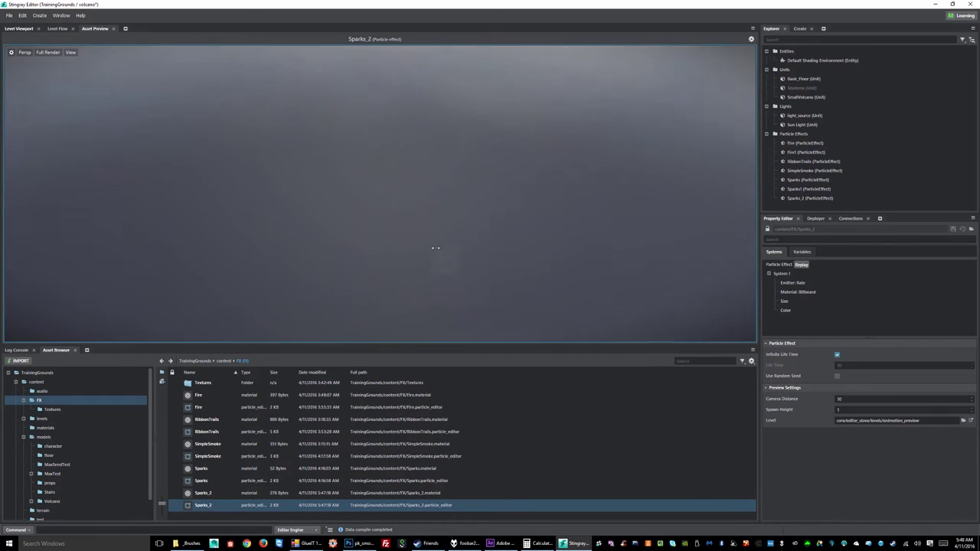
{"action": "left_click", "coordinate": [800, 264]}
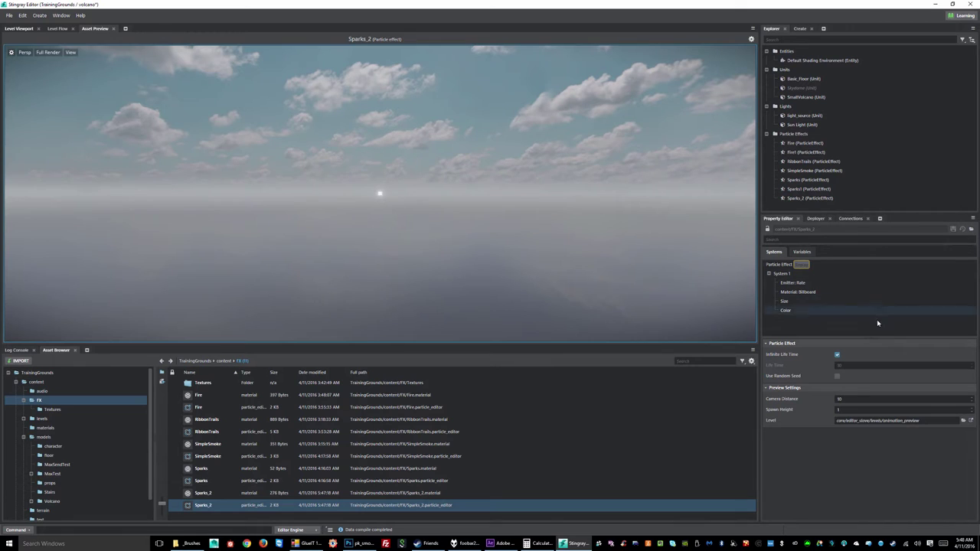
- Examine System 1's emitter rate settings and the available emitter types, and replay the effect
{"action": "left_click", "coordinate": [800, 284]}
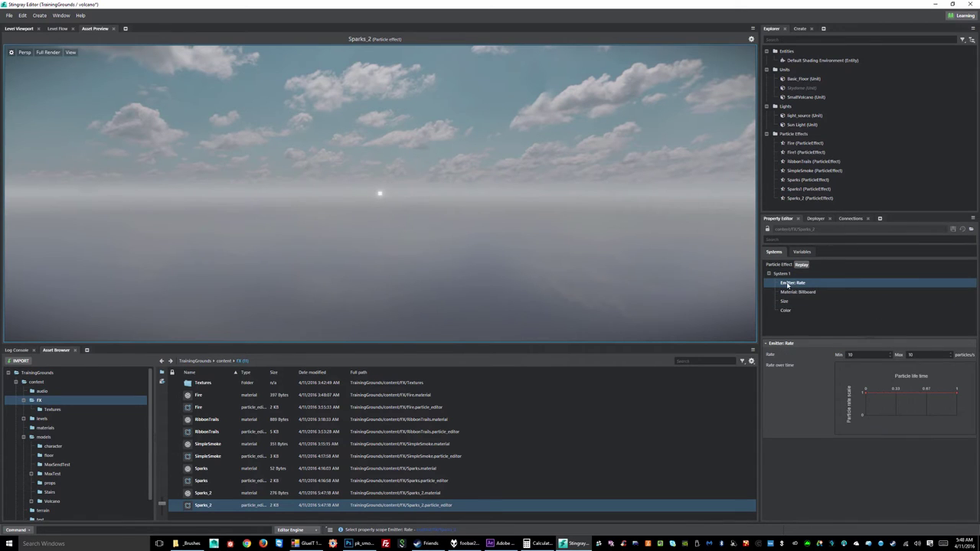
{"action": "right_click", "coordinate": [782, 274]}
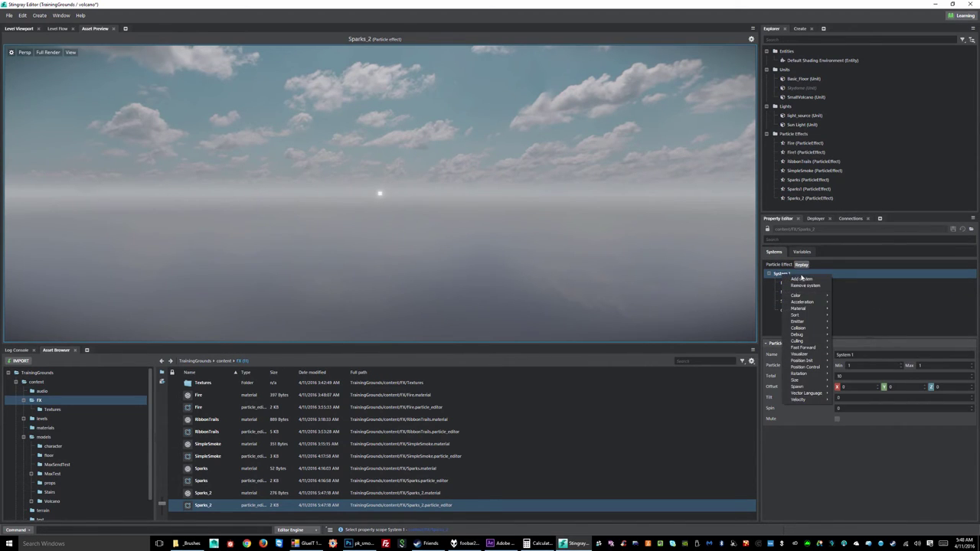
{"action": "mouse_move", "coordinate": [805, 322]}
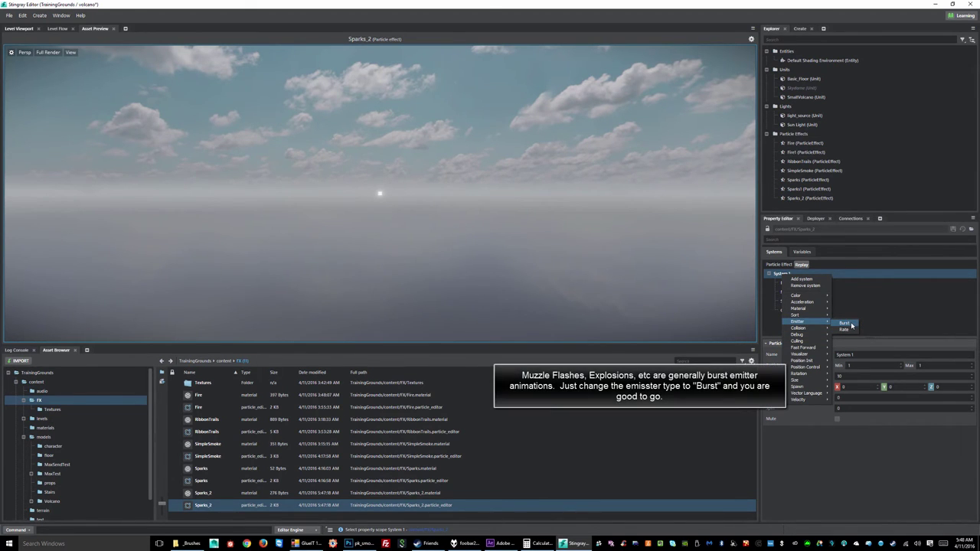
{"action": "left_click", "coordinate": [839, 462]}
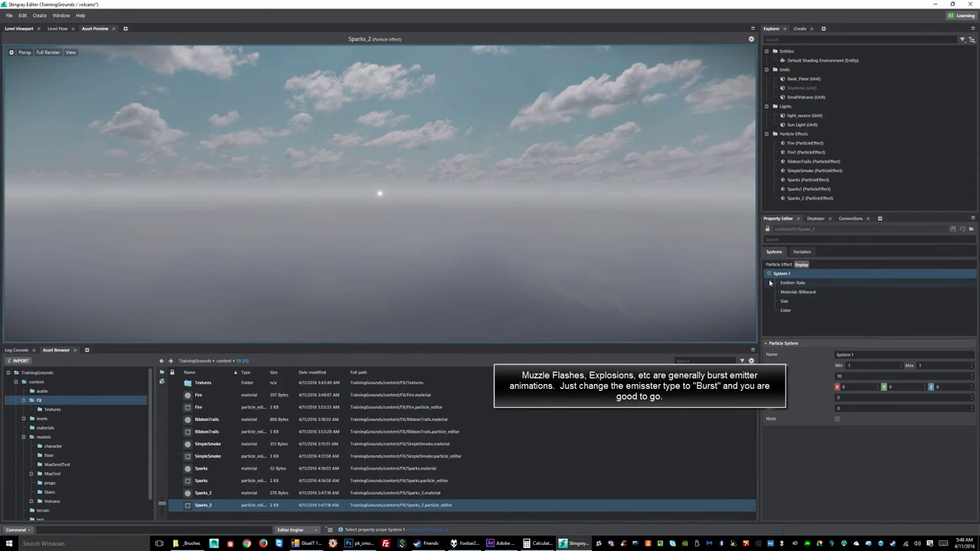
{"action": "left_click", "coordinate": [798, 284]}
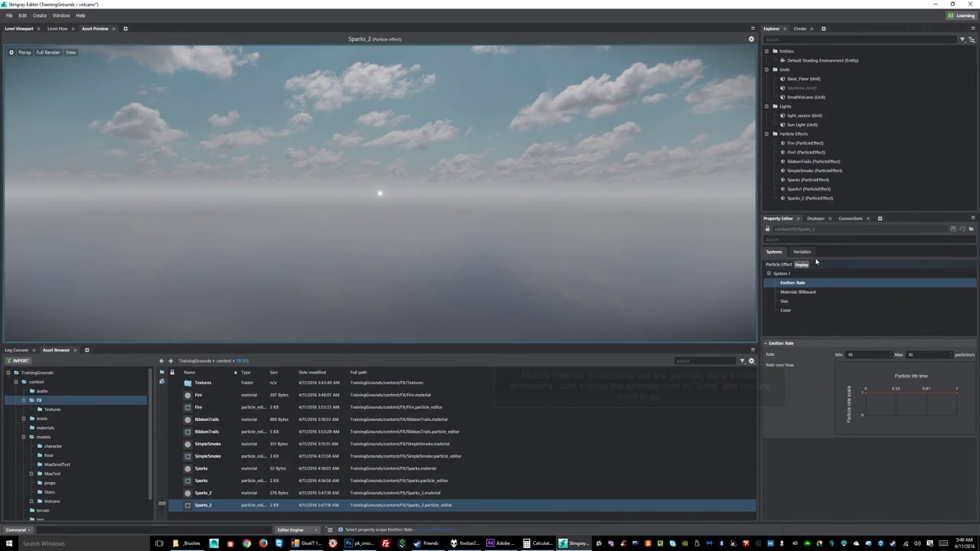
{"action": "left_click", "coordinate": [801, 264]}
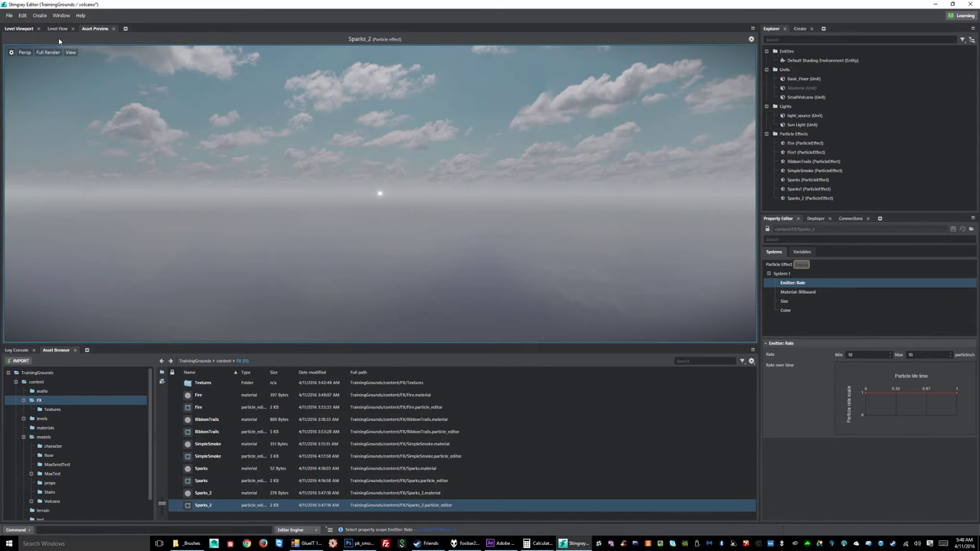
- Return to the level view, add Gravity acceleration to System 1 of Sparks_2, and save the particle effect
{"action": "left_click", "coordinate": [19, 29]}
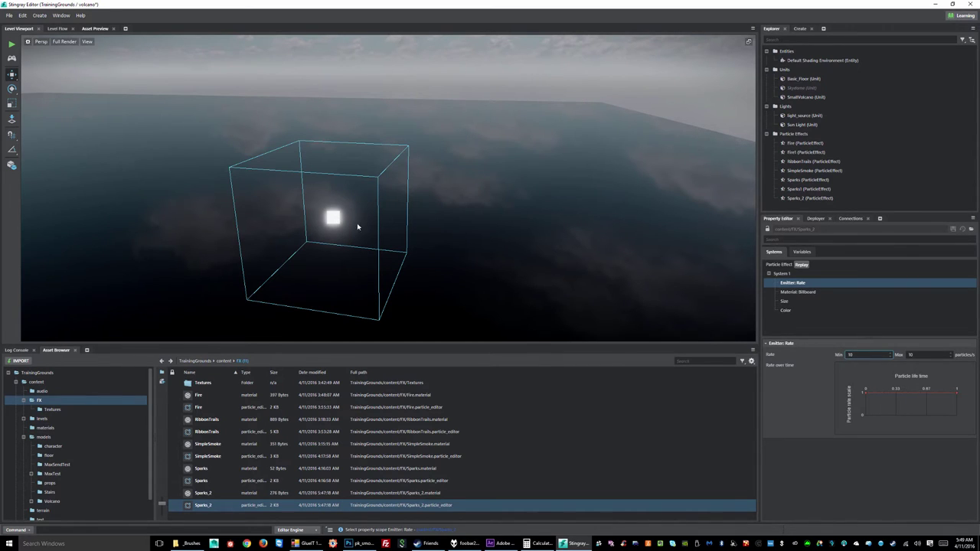
{"action": "left_click", "coordinate": [782, 274]}
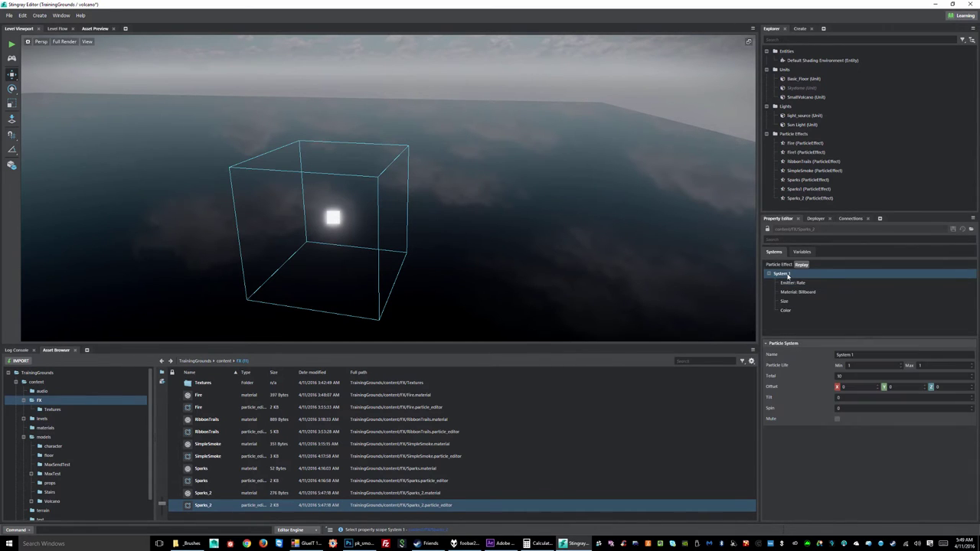
{"action": "right_click", "coordinate": [787, 276]}
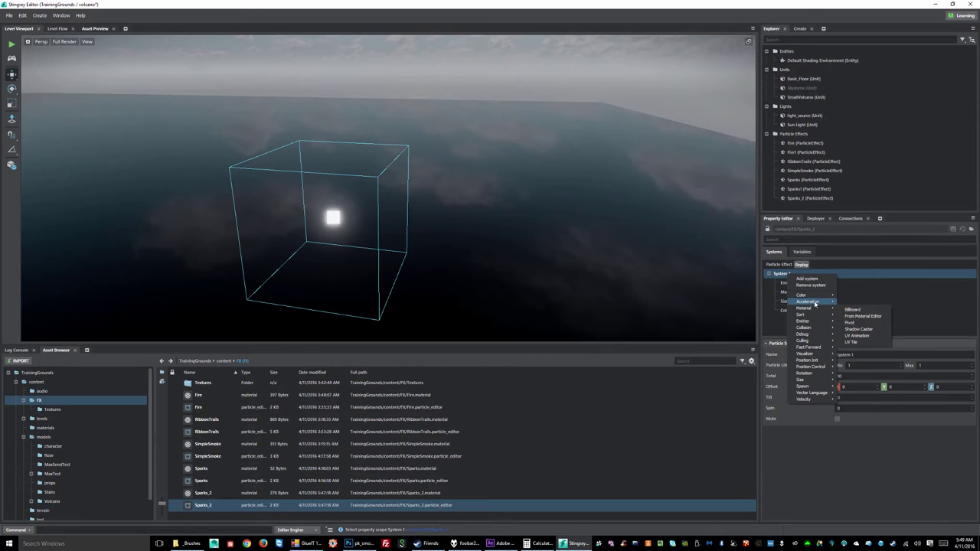
{"action": "left_click", "coordinate": [852, 304]}
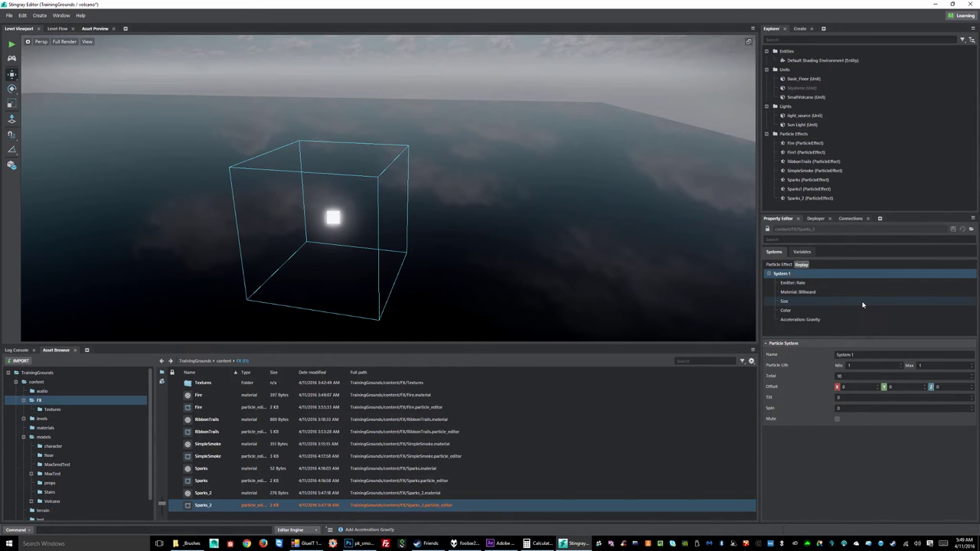
{"action": "left_click", "coordinate": [952, 229]}
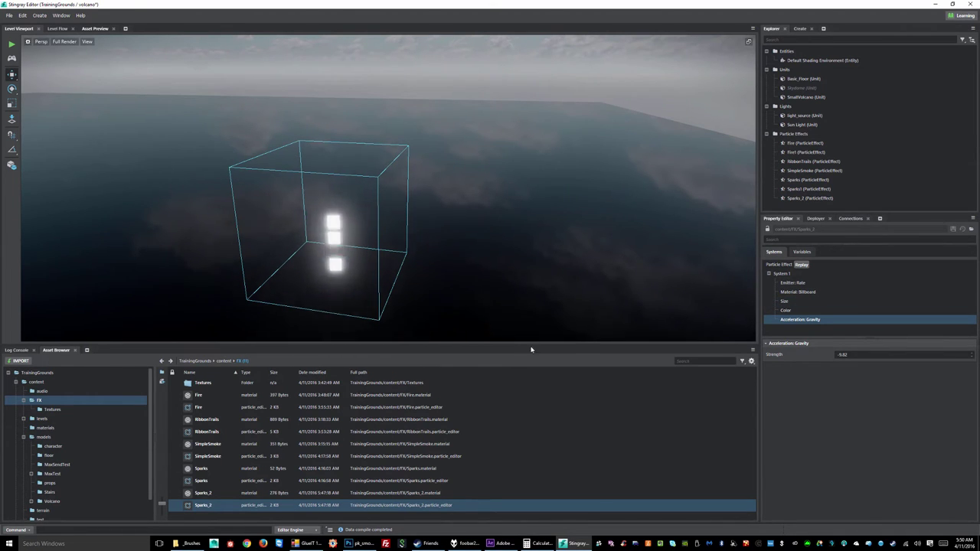
- Try Gravity strengths of 1.5 and 9 on System 1 of Sparks_2 and compare its particles with the existing sparks
{"action": "left_click", "coordinate": [836, 355]}
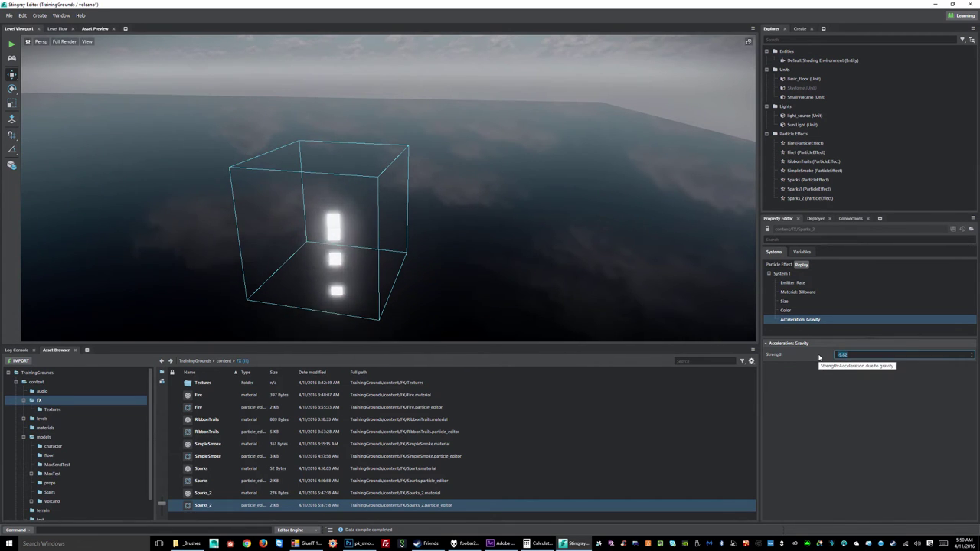
{"action": "type", "text": "13"}
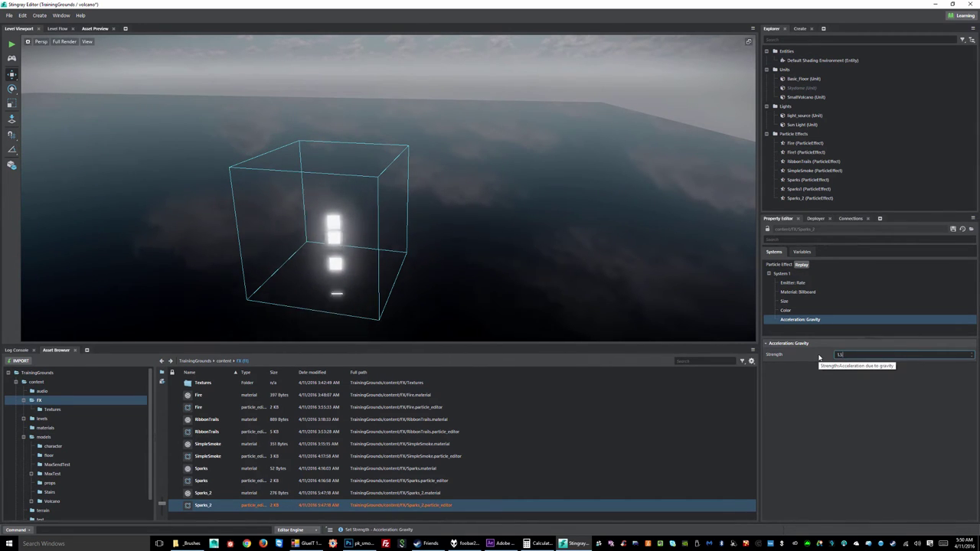
{"action": "key", "text": "Return"}
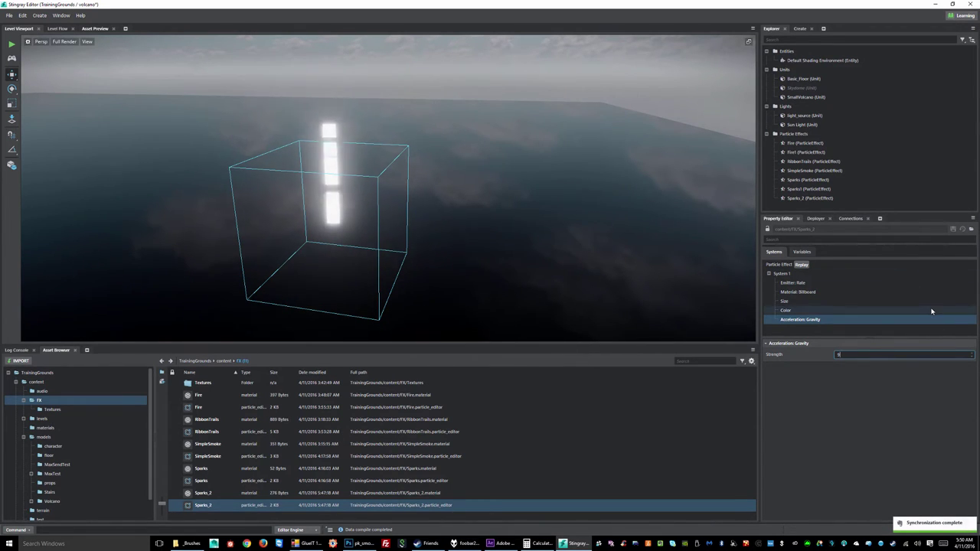
{"action": "key", "text": "Return"}
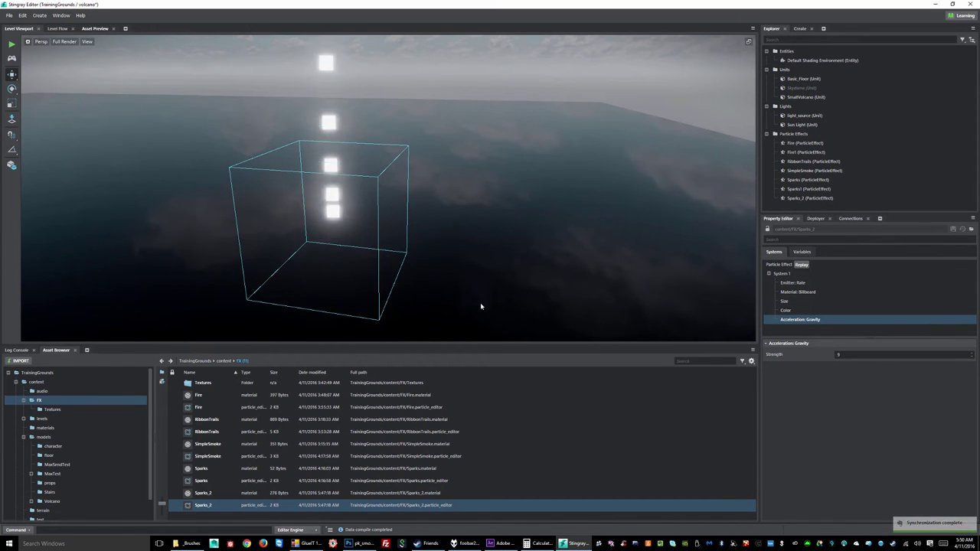
{"action": "scroll", "coordinate": [436, 179], "scroll_direction": "down", "scroll_amount": 10}
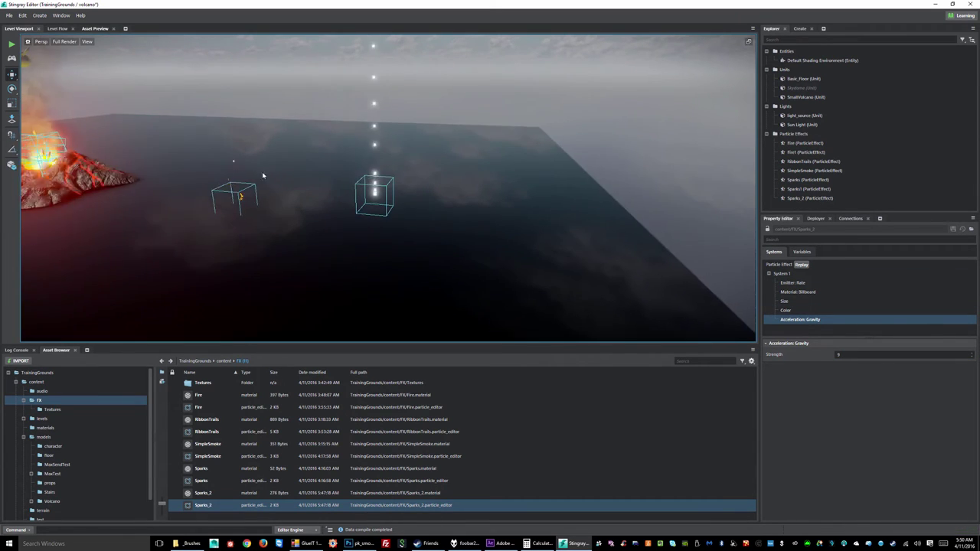
{"action": "scroll", "coordinate": [266, 174], "scroll_direction": "down", "scroll_amount": 3}
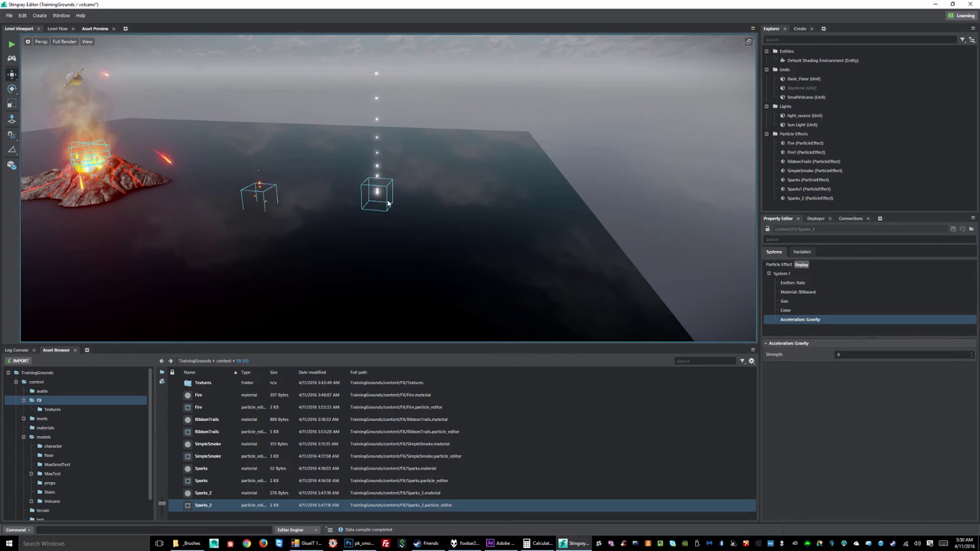
{"action": "scroll", "coordinate": [379, 234], "scroll_direction": "up", "scroll_amount": 10}
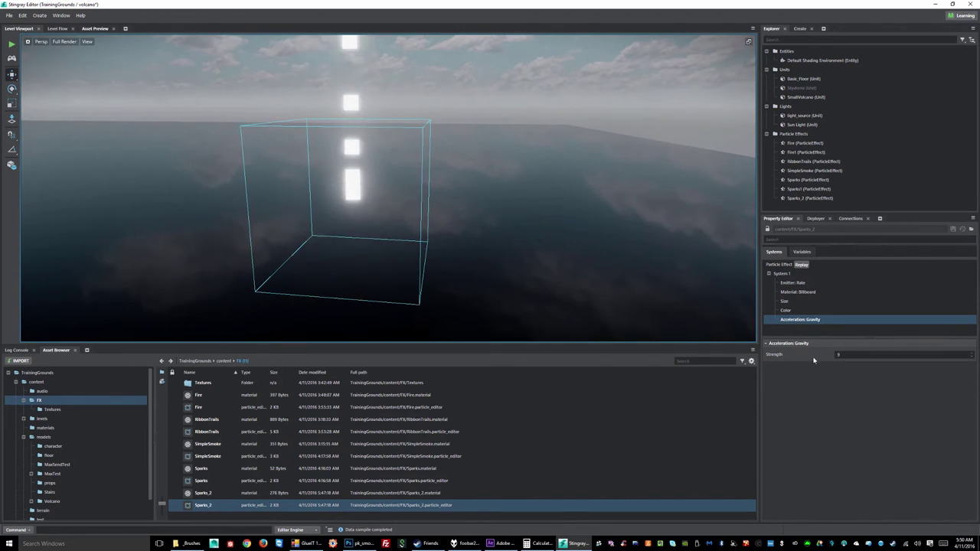
- Set the Gravity acceleration strength of System 1 to 1.5 and save the particle effect
{"action": "left_click", "coordinate": [842, 354]}
{"action": "type", "text": "10"}
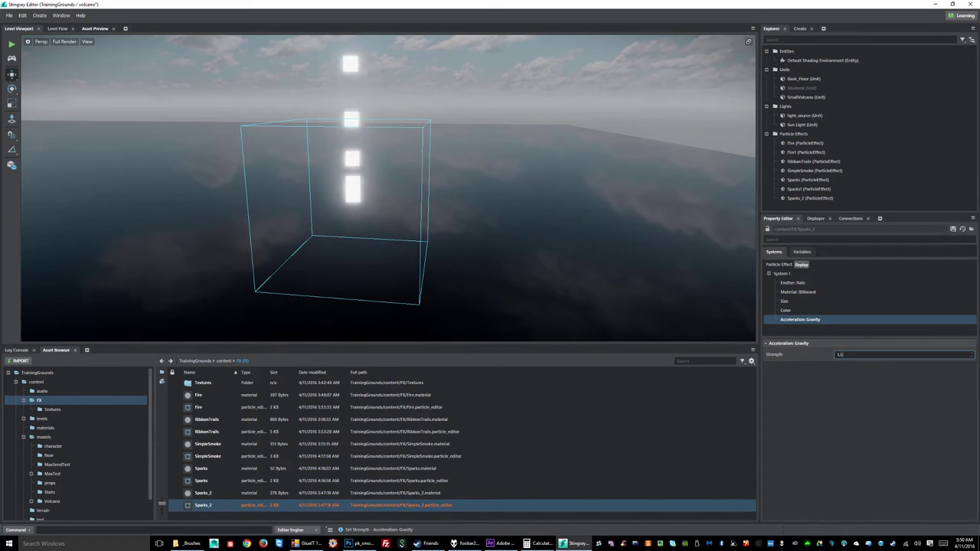
{"action": "left_click", "coordinate": [953, 229]}
- Add a Box position initializer to System 1 of Sparks_2 and save the particle effect
{"action": "left_click", "coordinate": [789, 282]}
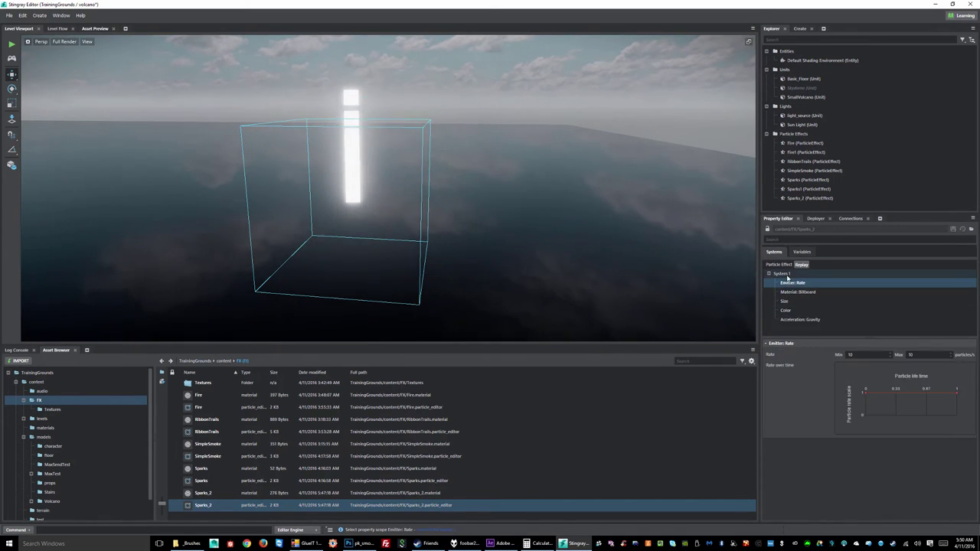
{"action": "left_click", "coordinate": [780, 273]}
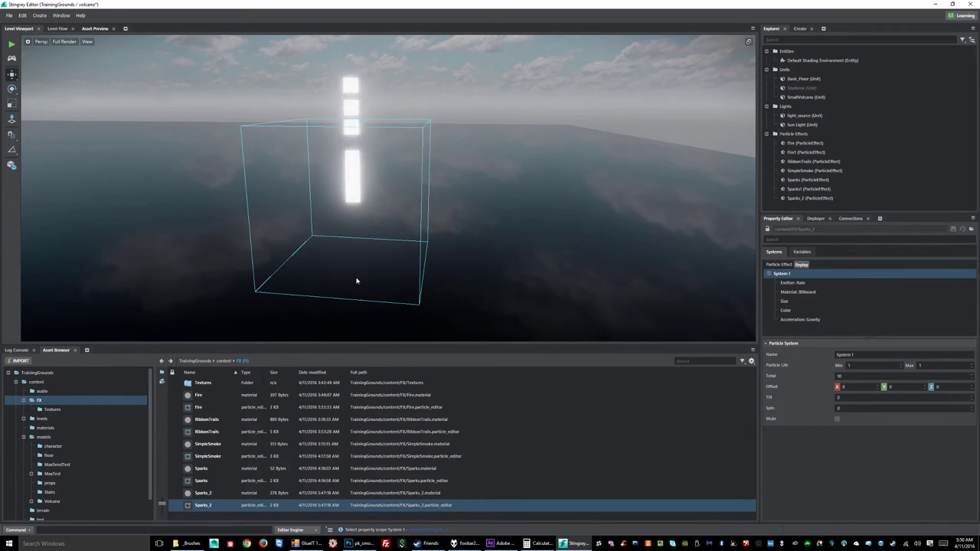
{"action": "right_click", "coordinate": [780, 274]}
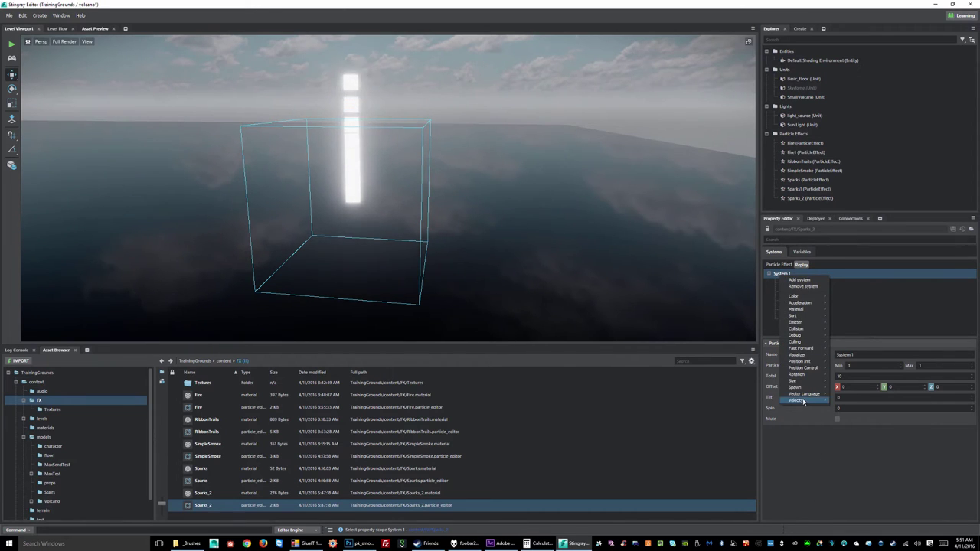
{"action": "mouse_move", "coordinate": [800, 375]}
{"action": "mouse_move", "coordinate": [804, 356]}
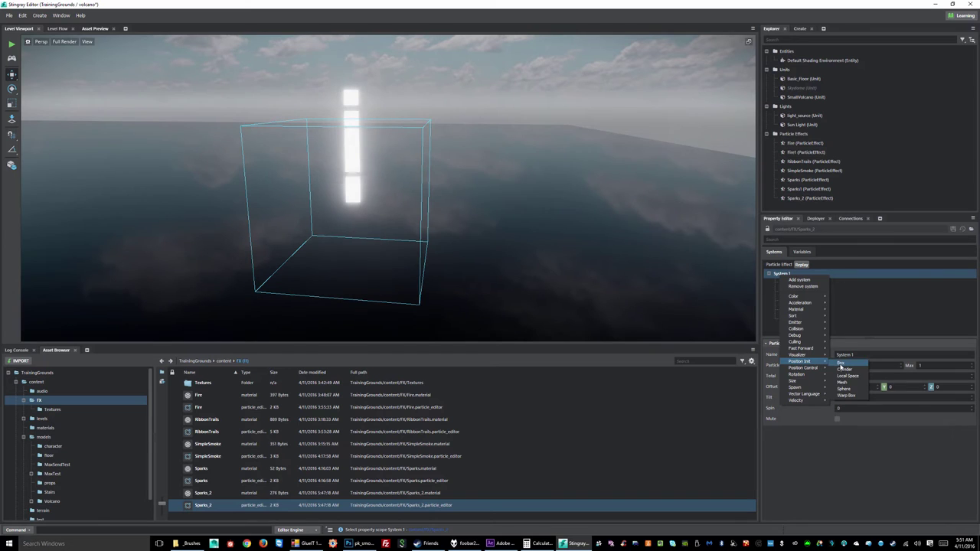
{"action": "left_click", "coordinate": [840, 363]}
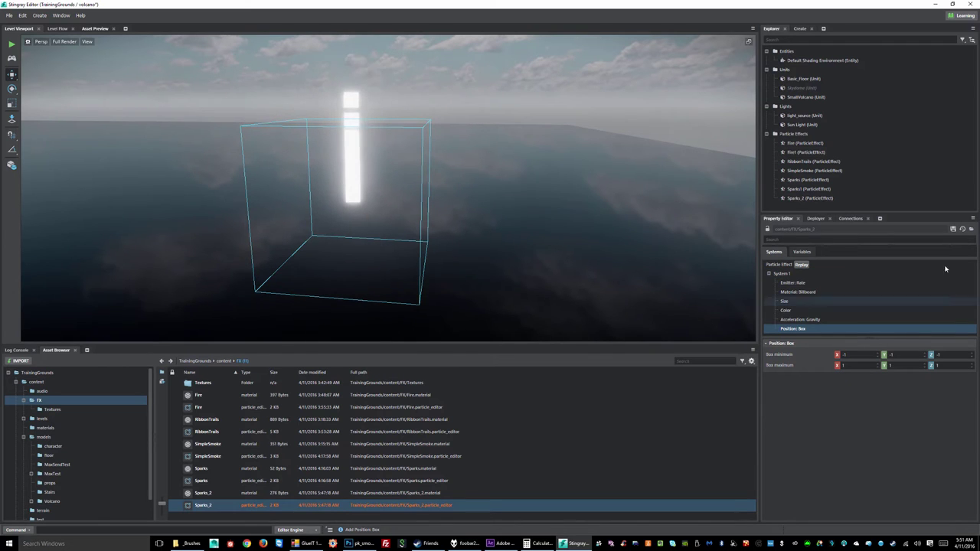
{"action": "left_click", "coordinate": [952, 230]}
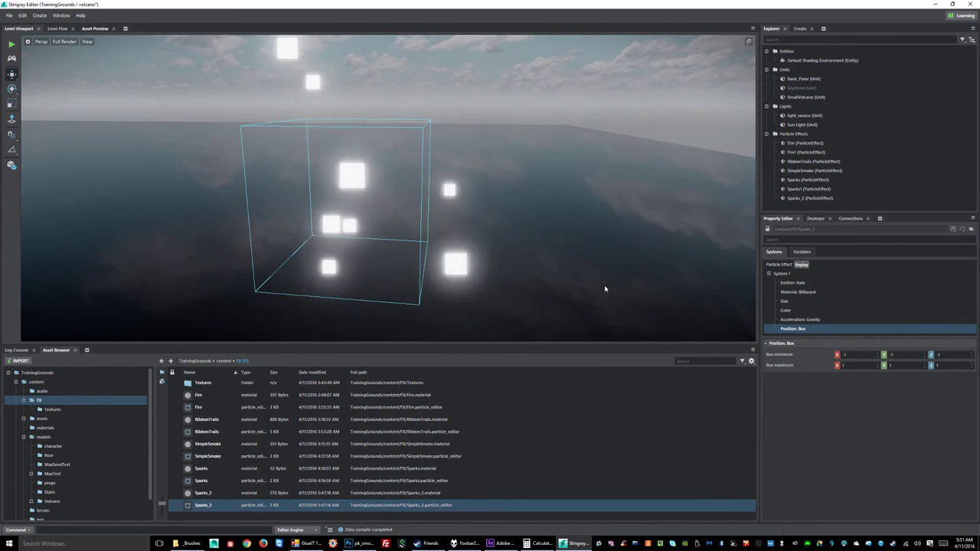
- Set the position box minimum to -0.25 on X, Y and Z
{"action": "scroll", "coordinate": [528, 244], "scroll_direction": "down", "scroll_amount": 5}
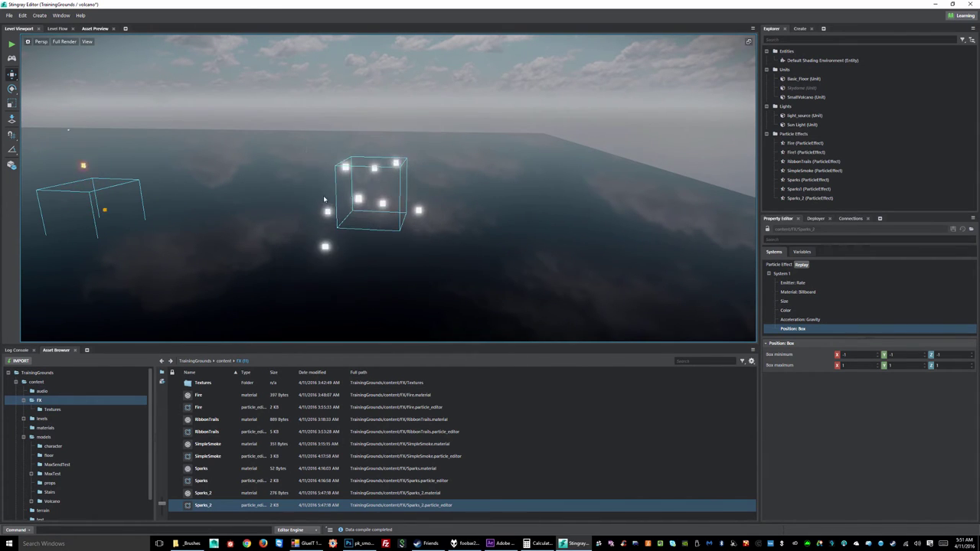
{"action": "left_click_drag", "start_coordinate": [482, 198], "coordinate": [538, 275], "text": "alt"}
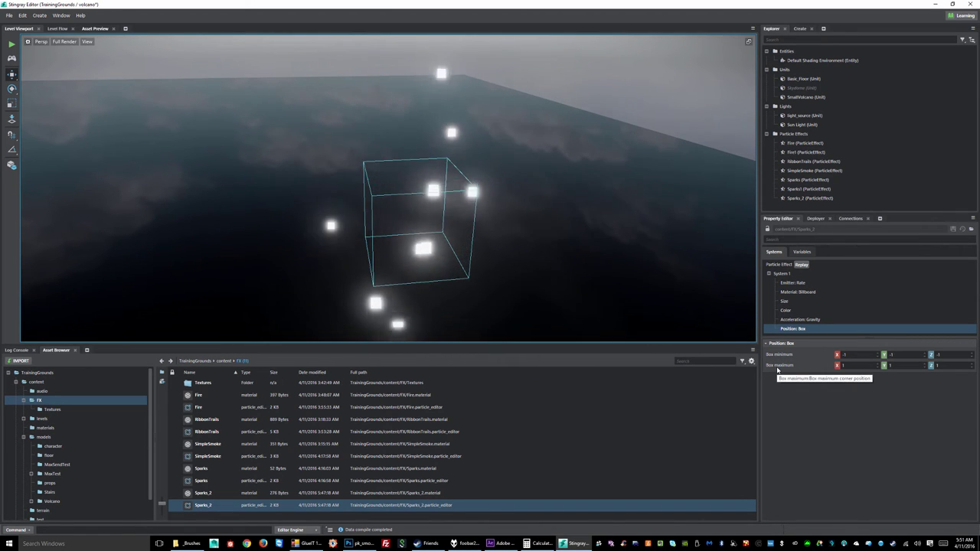
{"action": "left_click_drag", "start_coordinate": [558, 291], "coordinate": [396, 303], "text": "alt"}
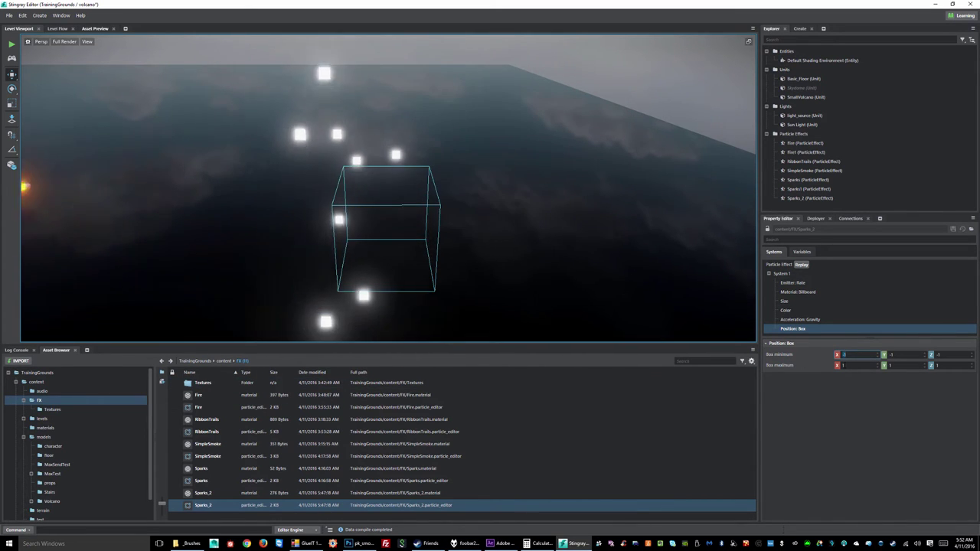
{"action": "left_click", "coordinate": [859, 354]}
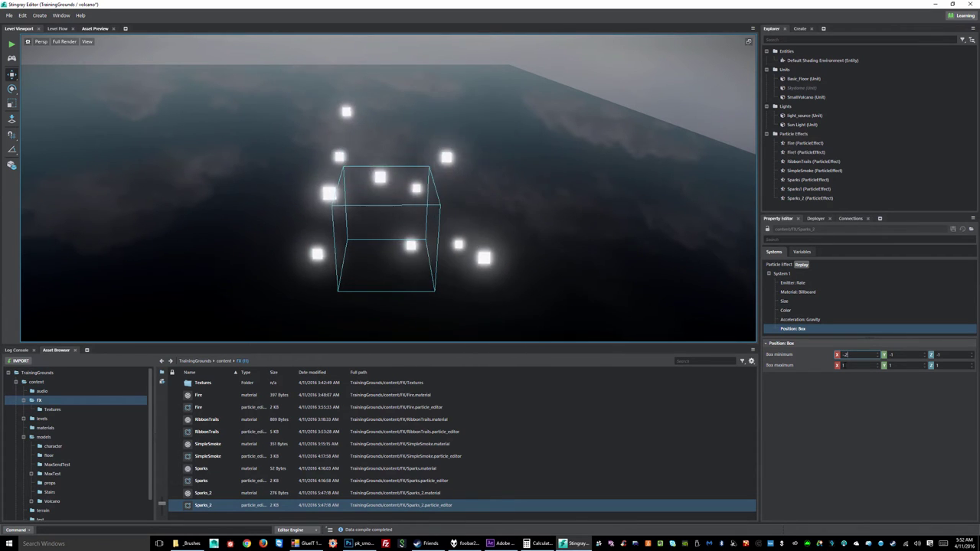
{"action": "key", "text": "Tab"}
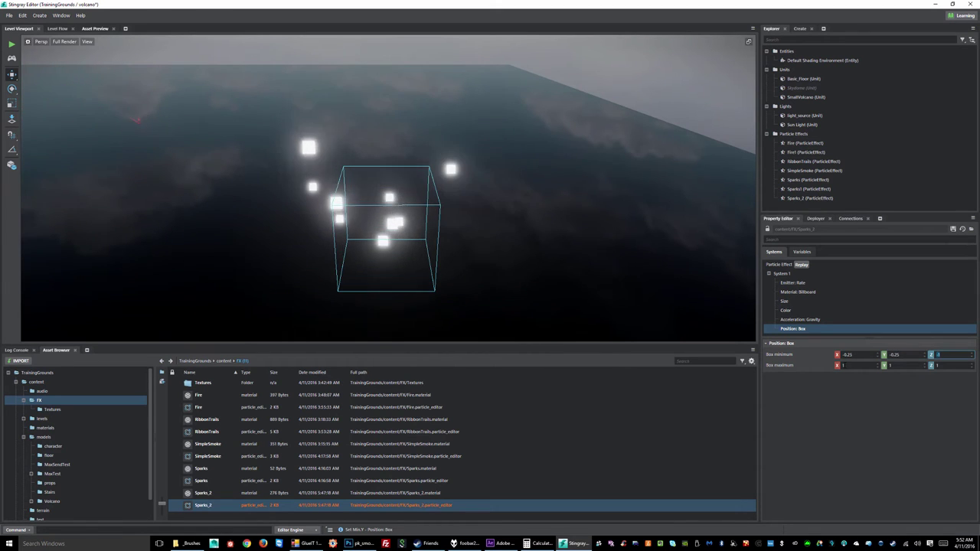
{"action": "type", "text": "-0.25"}
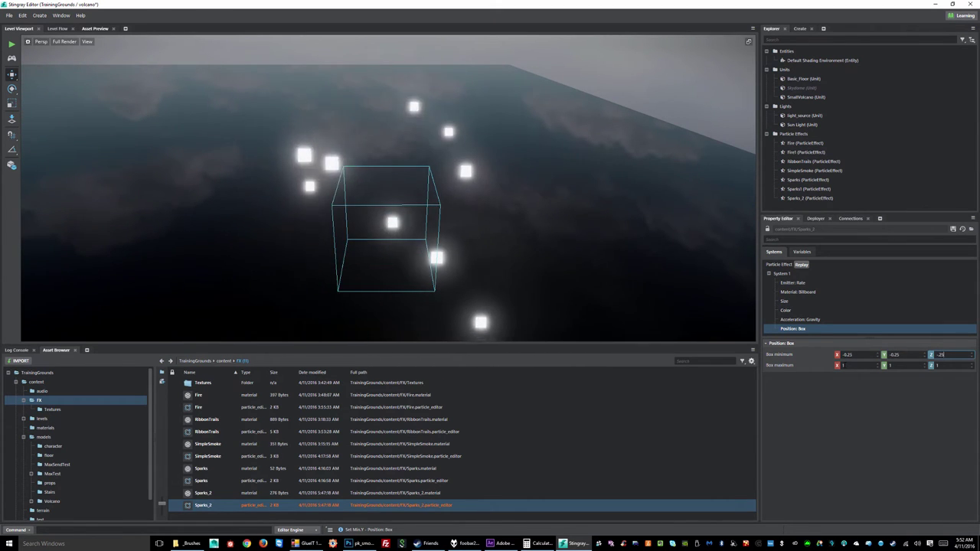
{"action": "key", "text": "Tab"}
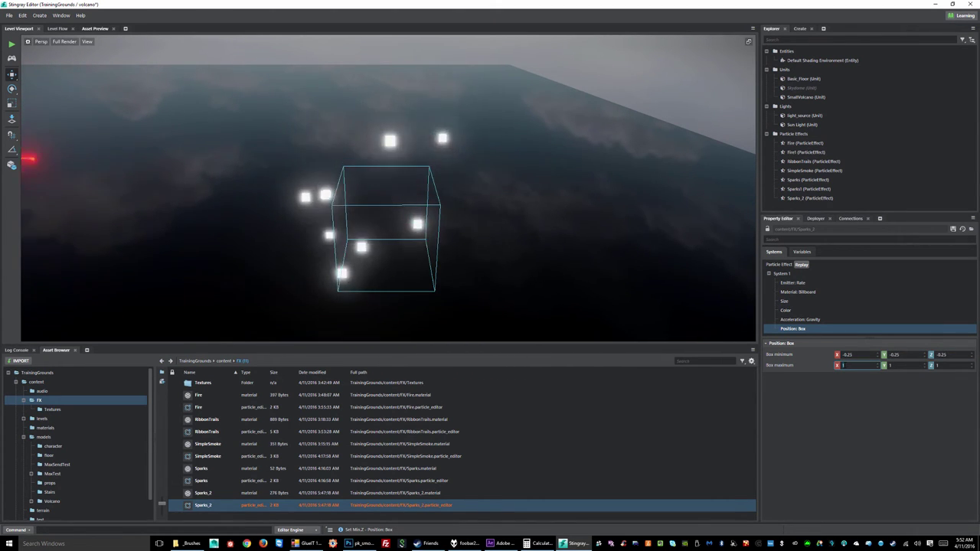
- Set the position box maximum to 0.25 on X, Y and Z, and save the particle effect
{"action": "type", "text": "0.25"}
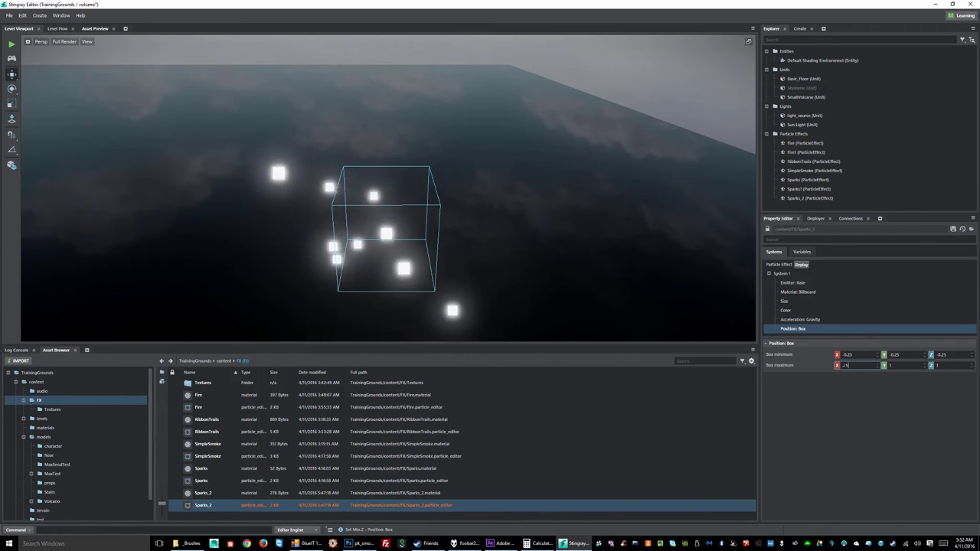
{"action": "key", "text": "Tab"}
{"action": "type", "text": "0.25"}
{"action": "key", "text": "Tab"}
{"action": "type", "text": "0.25"}
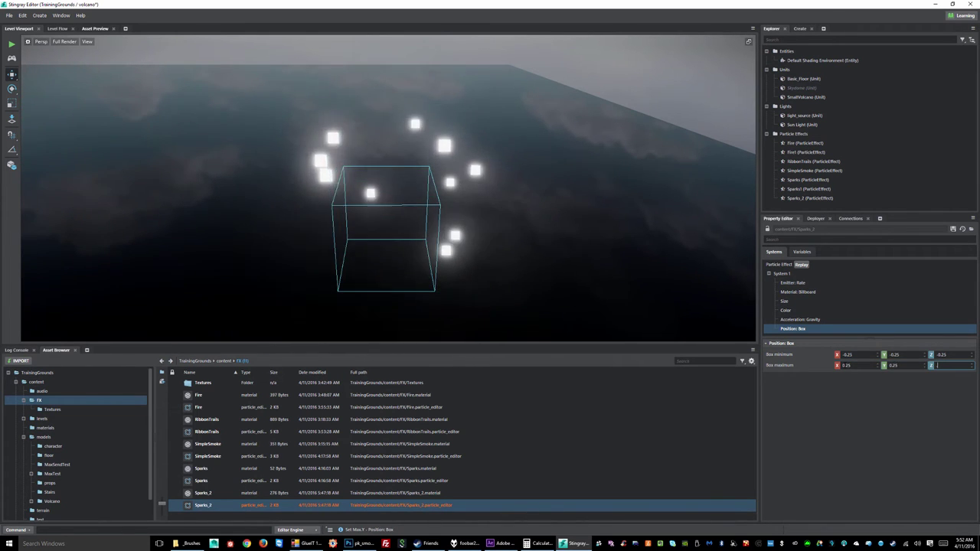
{"action": "key", "text": "Tab"}
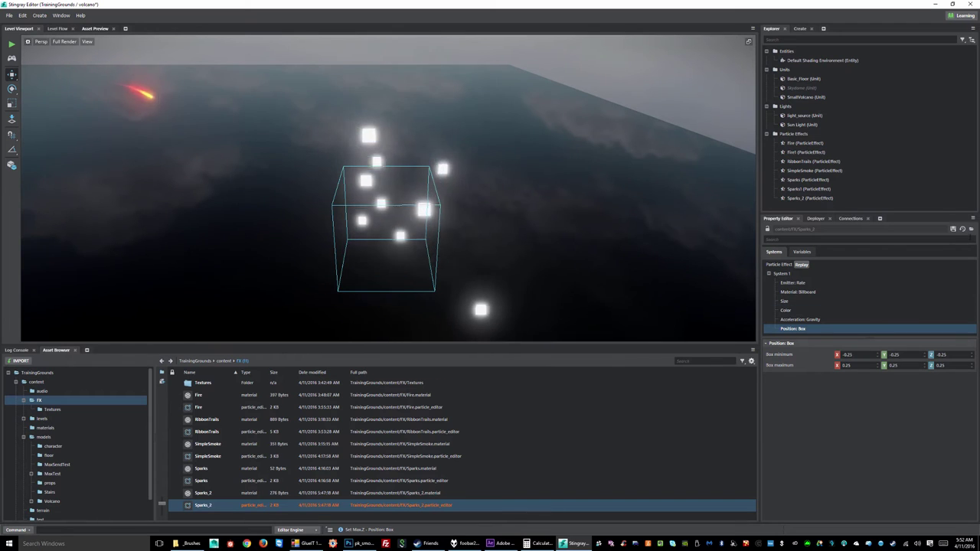
{"action": "left_click", "coordinate": [952, 229]}
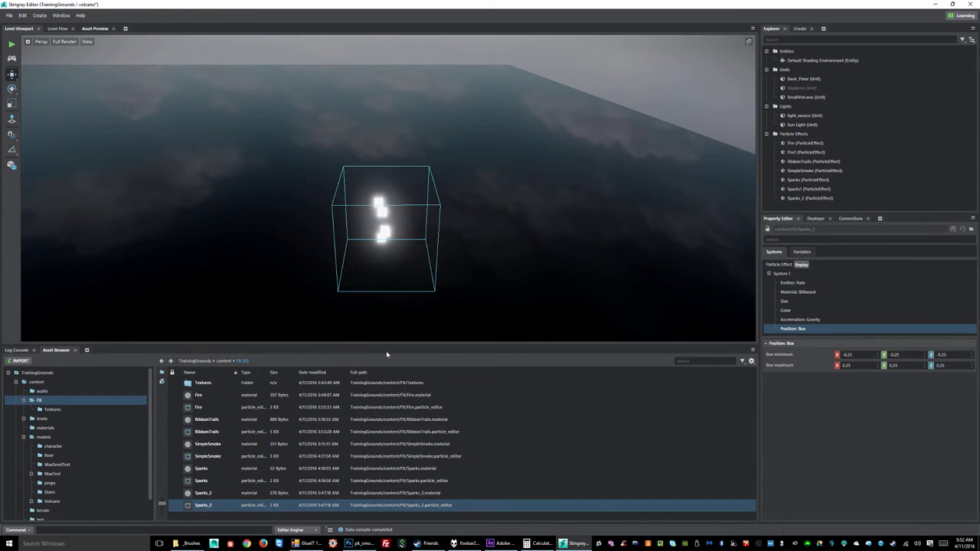
- Flatten the position box by setting its minimum and maximum Z to 0, and save the particle effect
{"action": "left_click_drag", "start_coordinate": [416, 322], "coordinate": [654, 320], "text": "alt"}
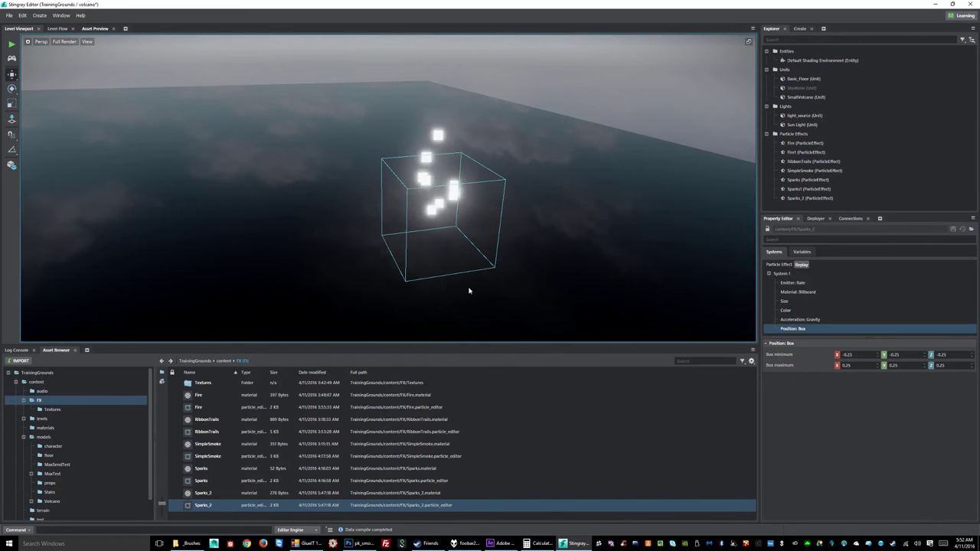
{"action": "left_click_drag", "start_coordinate": [468, 289], "coordinate": [436, 236], "text": "alt"}
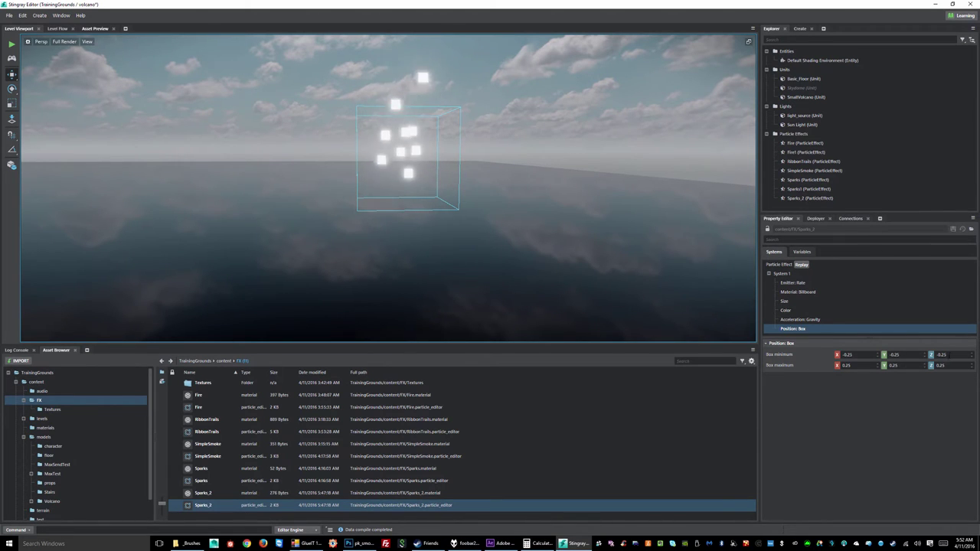
{"action": "key", "text": "Tab"}
{"action": "type", "text": "0"}
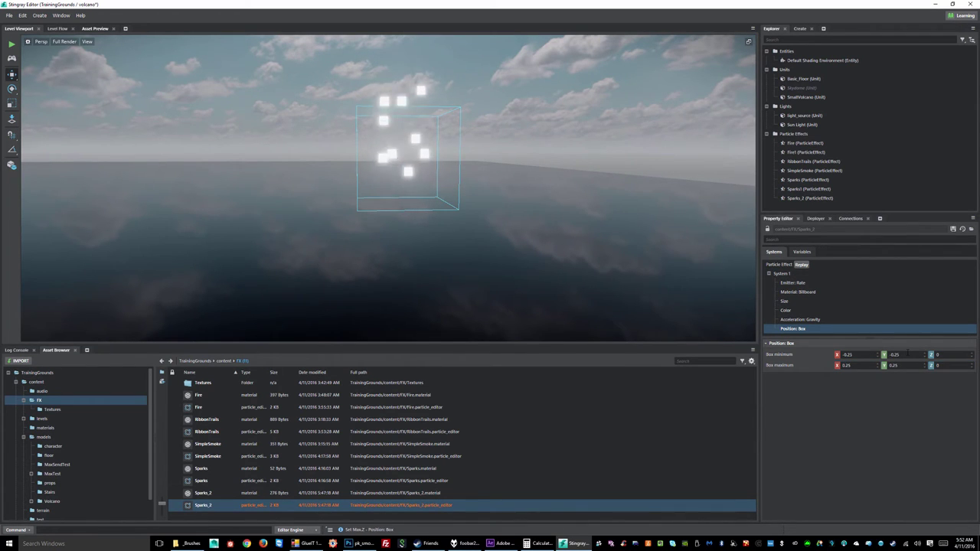
{"action": "left_click", "coordinate": [952, 230]}
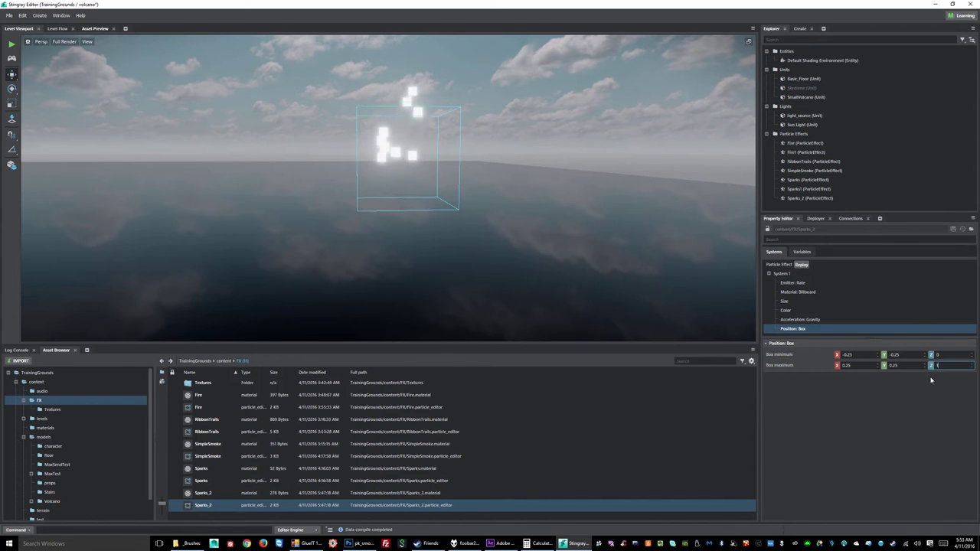
{"action": "left_click", "coordinate": [952, 230]}
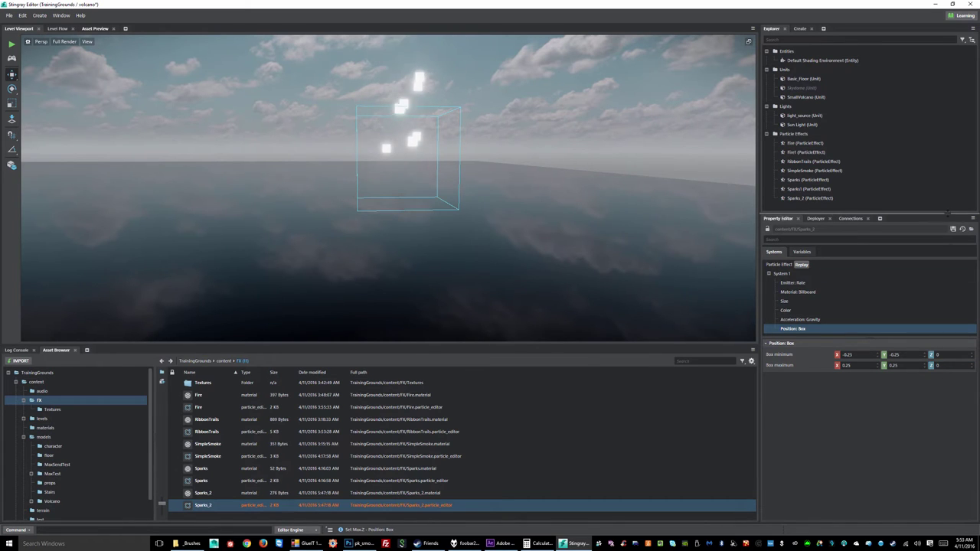
{"action": "left_click", "coordinate": [953, 232]}
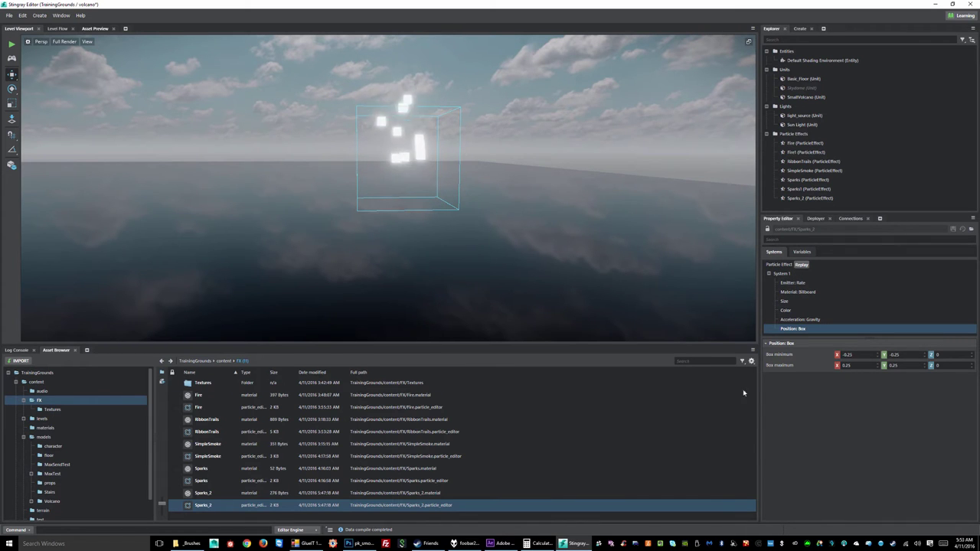
- Examine the Sparks_2 particles in the level from several angles, selecting the effect and clearing the selection again
{"action": "left_click_drag", "start_coordinate": [528, 202], "coordinate": [342, 258], "text": "alt"}
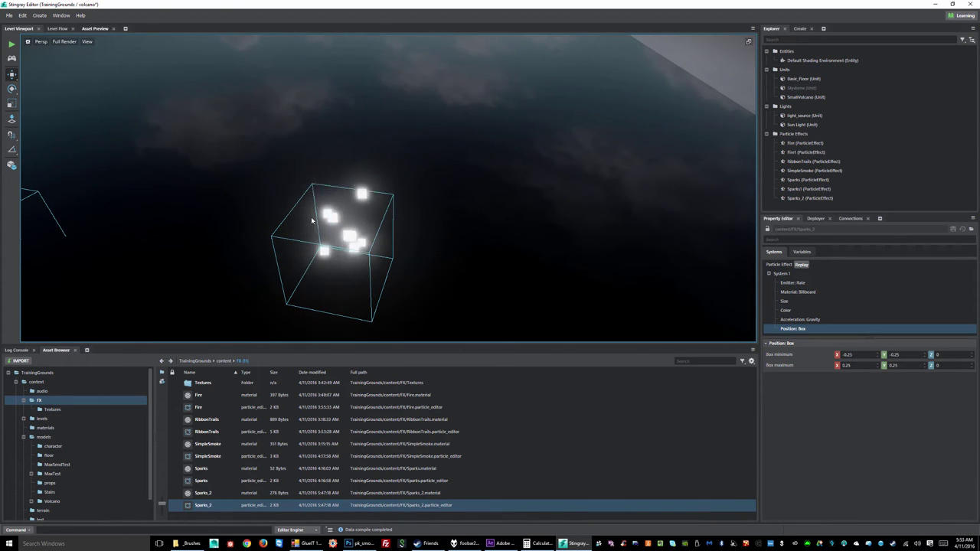
{"action": "left_click_drag", "start_coordinate": [299, 237], "coordinate": [391, 261], "text": "alt"}
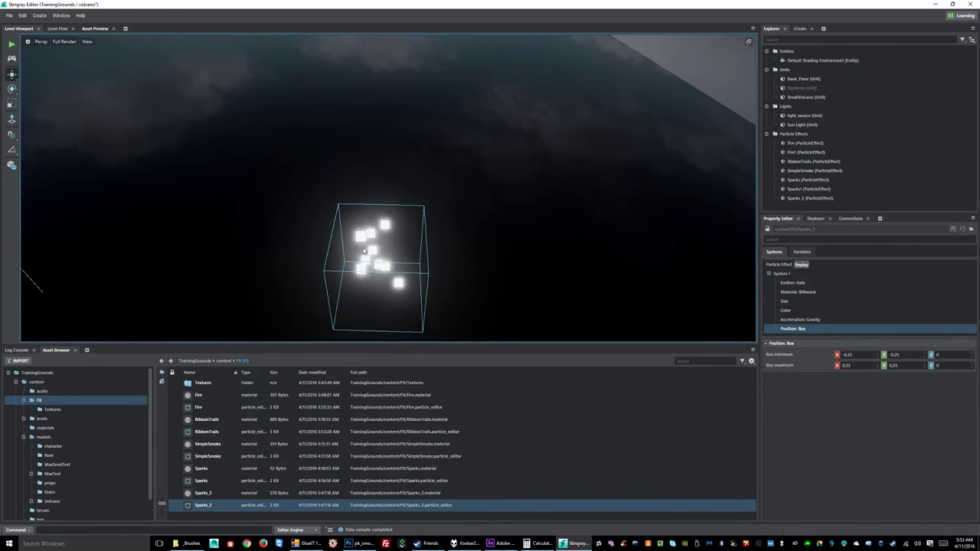
{"action": "left_click_drag", "start_coordinate": [203, 505], "coordinate": [368, 228]}
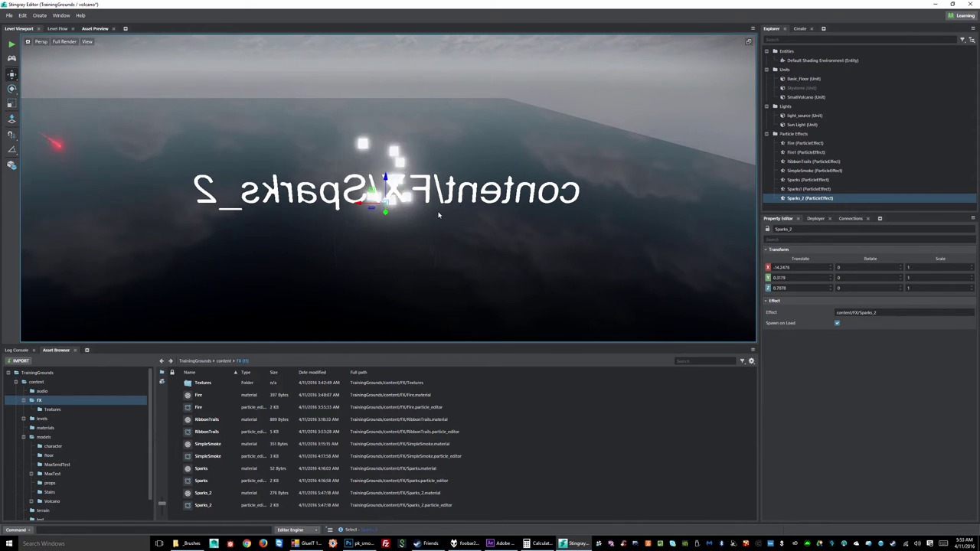
{"action": "left_click", "coordinate": [466, 225]}
{"action": "mouse_move", "coordinate": [466, 225]}
{"action": "left_mouse_down", "text": "alt"}
{"action": "mouse_move", "coordinate": [412, 185]}
{"action": "mouse_move", "coordinate": [553, 138]}
{"action": "mouse_move", "coordinate": [551, 188]}
{"action": "mouse_move", "coordinate": [603, 180]}
{"action": "mouse_move", "coordinate": [266, 212]}
{"action": "mouse_move", "coordinate": [455, 212]}
{"action": "left_mouse_up", "text": "alt"}
{"action": "left_click", "coordinate": [552, 138]}
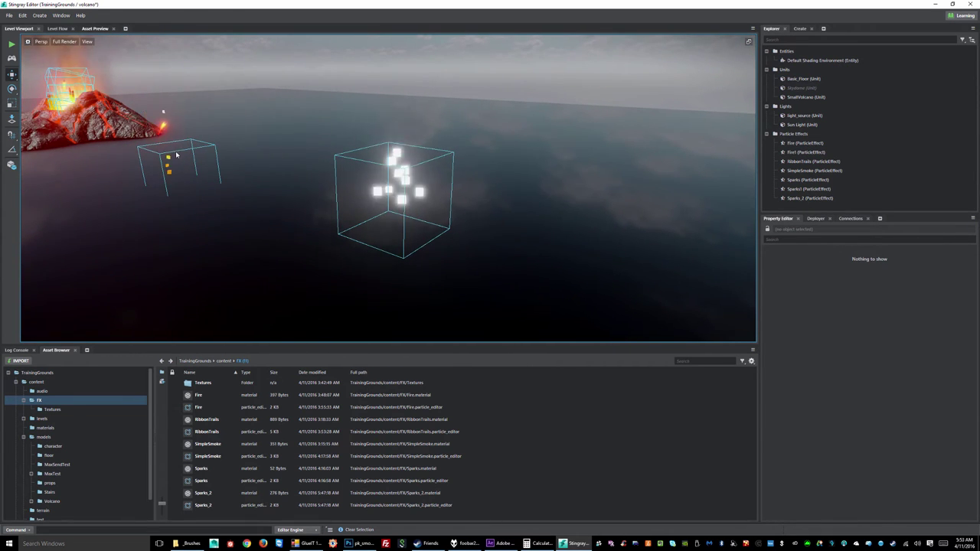
- Add a Spiral position control to System 1 of the Sparks_2 particle effect
{"action": "left_click_drag", "start_coordinate": [184, 178], "coordinate": [372, 191], "text": "alt"}
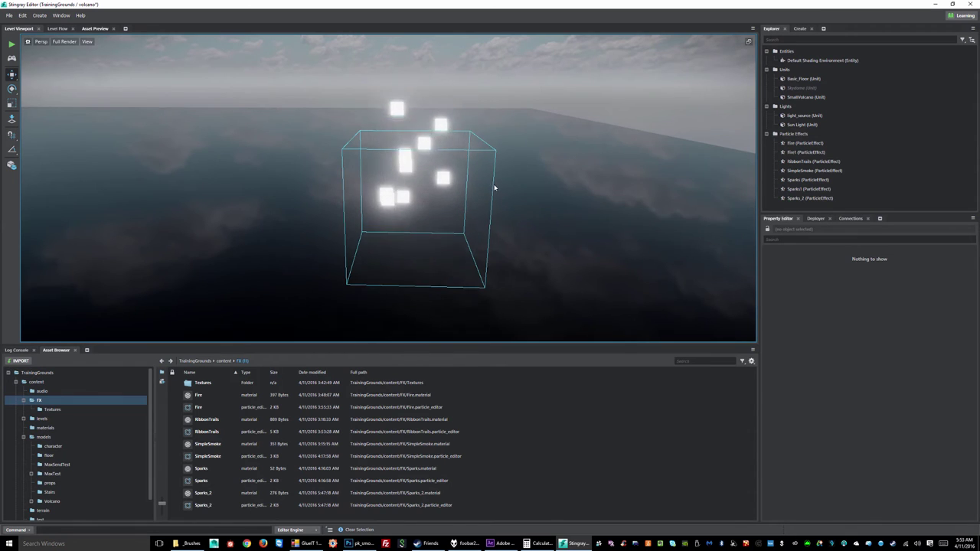
{"action": "left_click", "coordinate": [515, 203]}
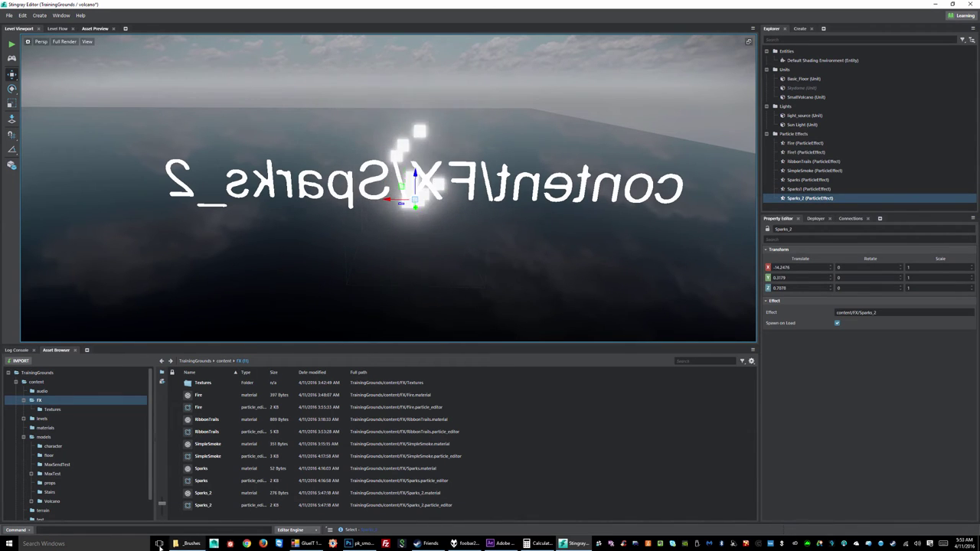
{"action": "left_click", "coordinate": [203, 505]}
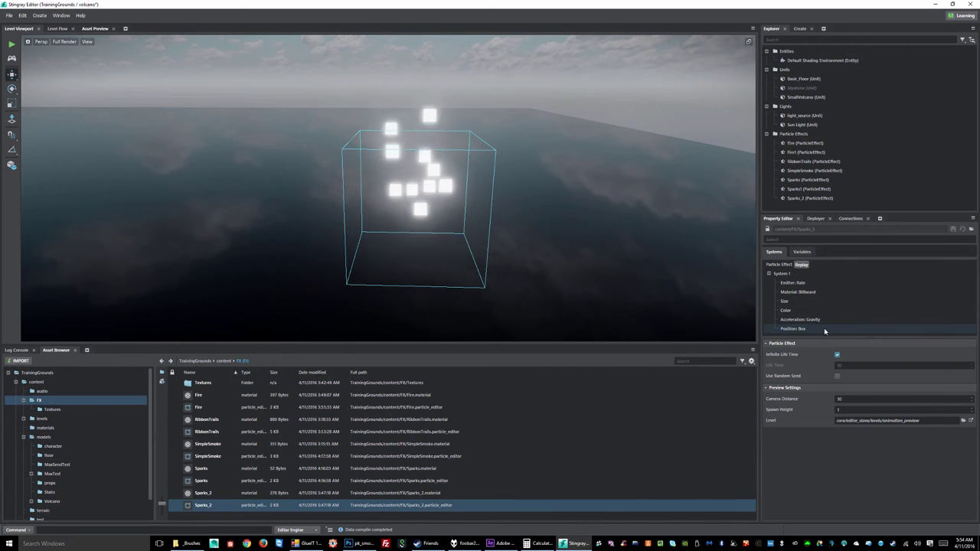
{"action": "right_click", "coordinate": [787, 274]}
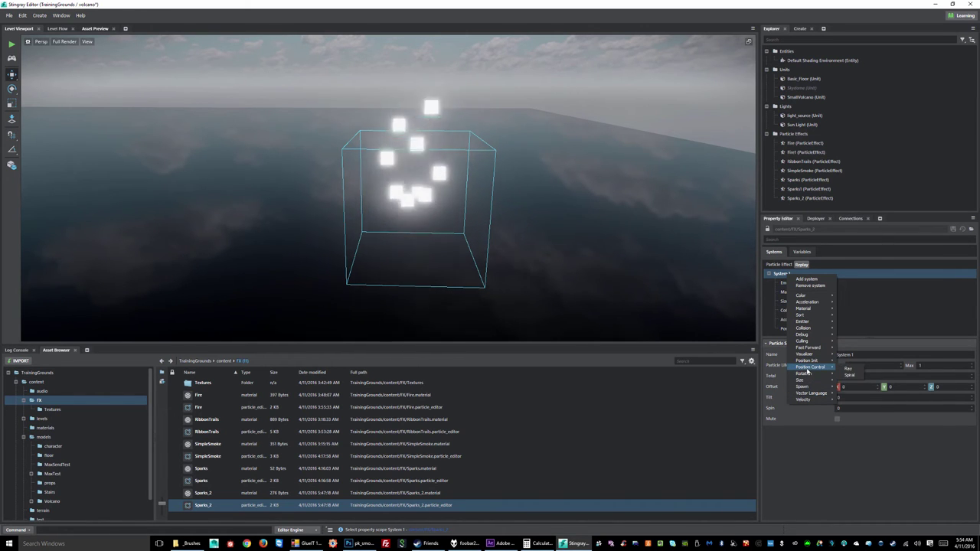
{"action": "left_click", "coordinate": [849, 375]}
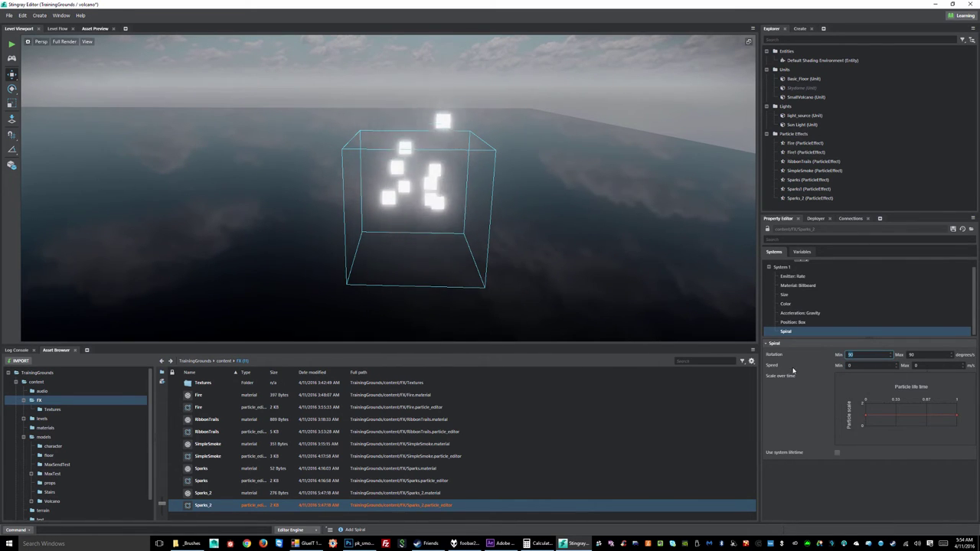
- Set the spiral's maximum speed to 10 m/s, save the particle effect and check its motion from other angles
{"action": "left_click", "coordinate": [869, 366]}
{"action": "key", "text": "Tab"}
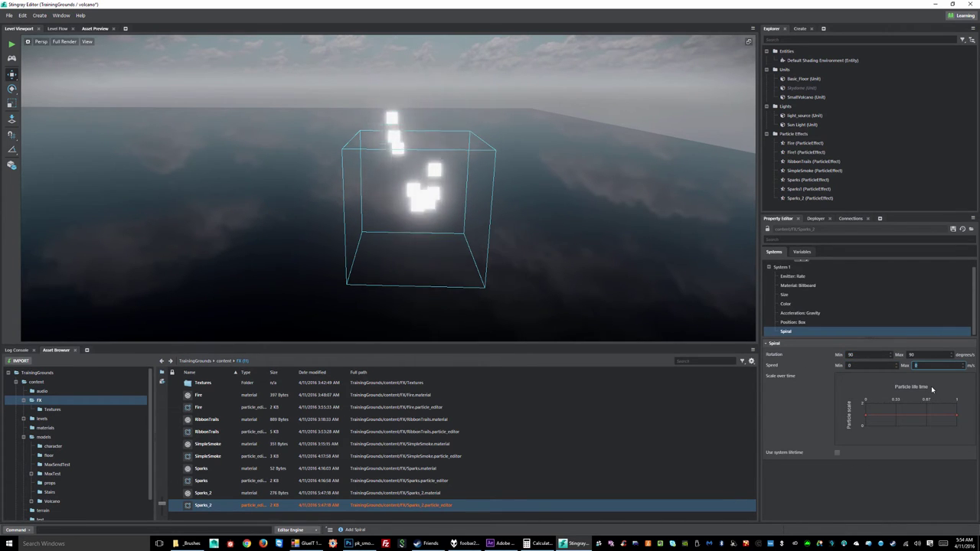
{"action": "type", "text": "90"}
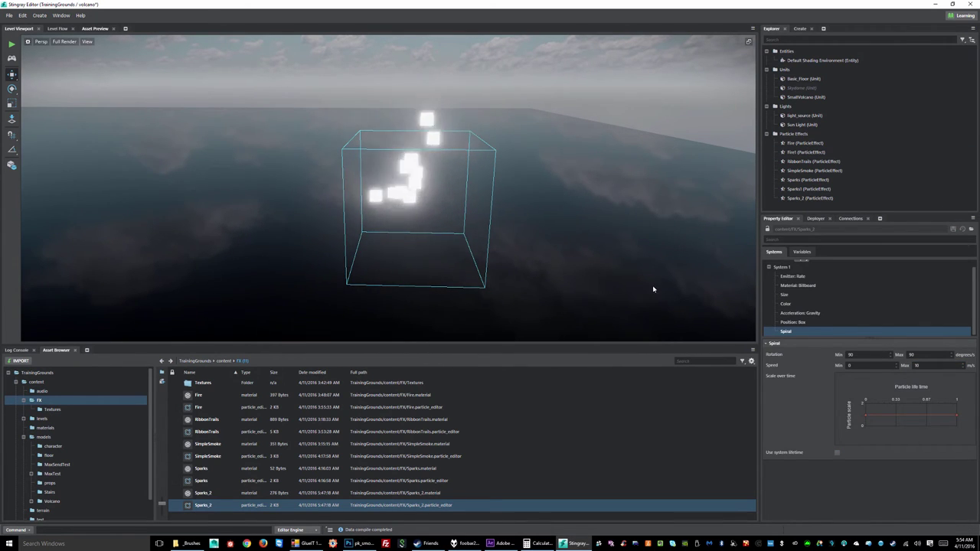
{"action": "left_click_drag", "start_coordinate": [566, 194], "coordinate": [333, 206], "text": "alt"}
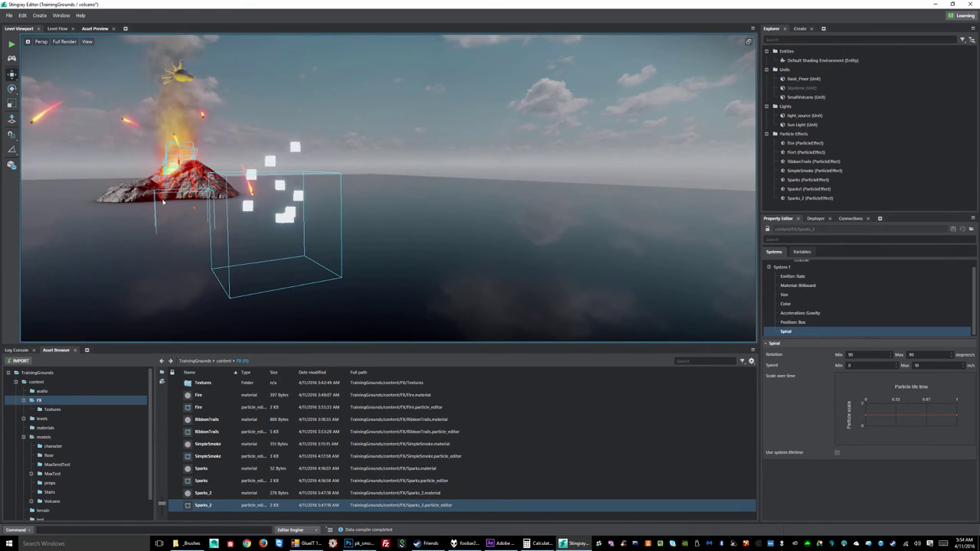
{"action": "left_click_drag", "start_coordinate": [303, 239], "coordinate": [354, 229], "text": "alt"}
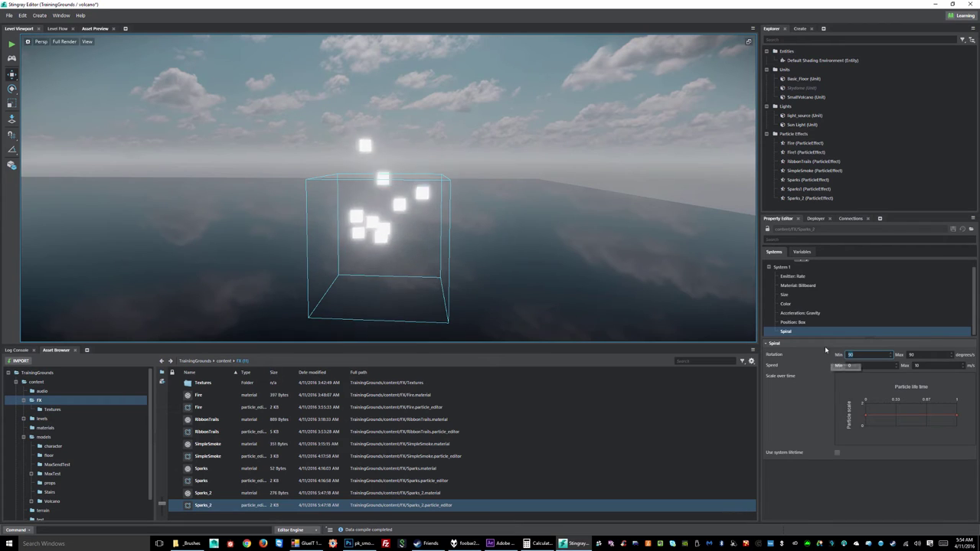
- Set the spiral's maximum rotation to 180 degrees/s and save the particle effect
{"action": "key", "text": "Tab"}
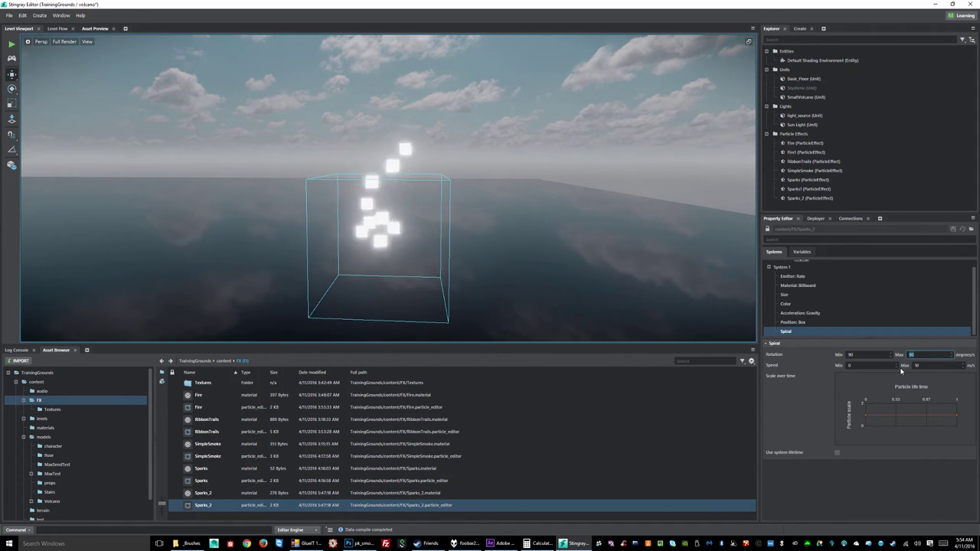
{"action": "type", "text": "180"}
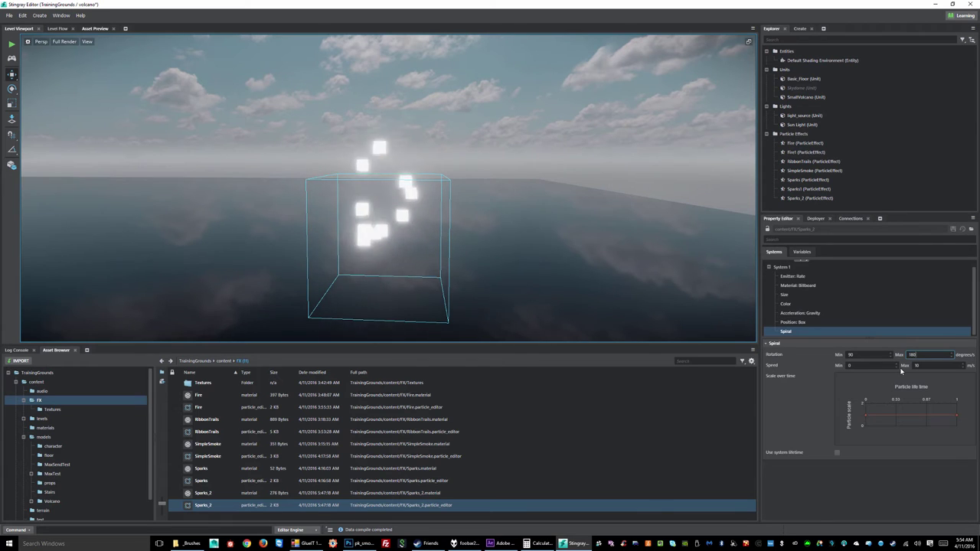
{"action": "key", "text": "Tab"}
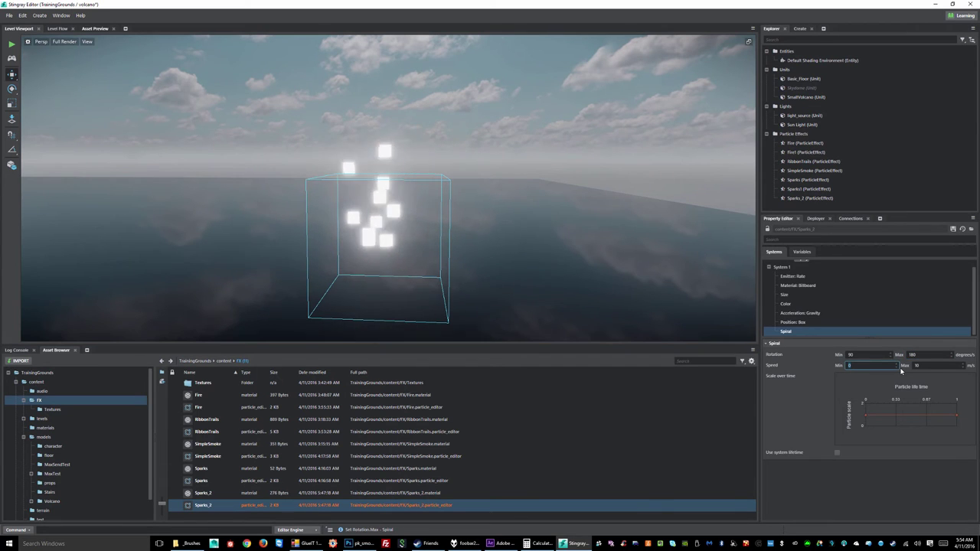
{"action": "left_click", "coordinate": [952, 230]}
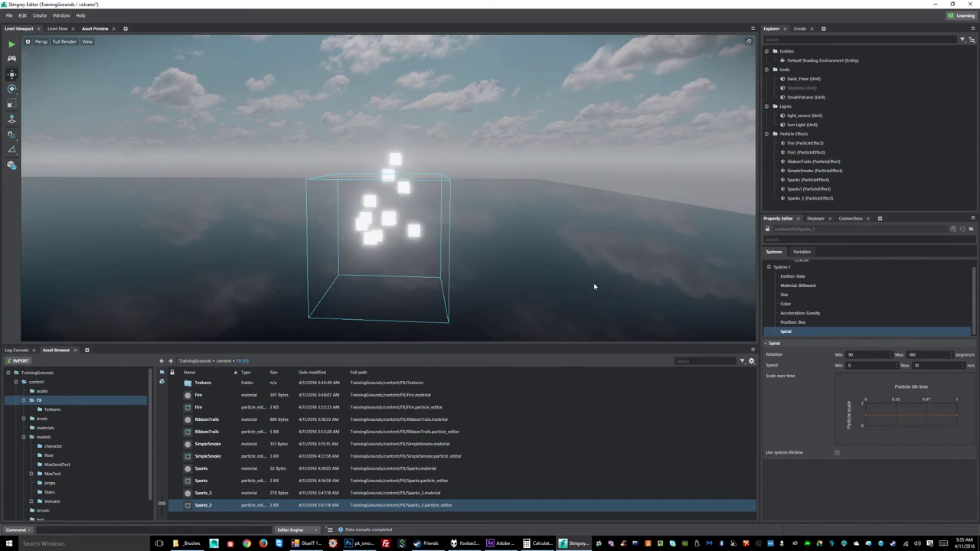
- Set the spiral's maximum rotation to 360 degrees/s and save the particle effect
{"action": "key", "text": "Tab"}
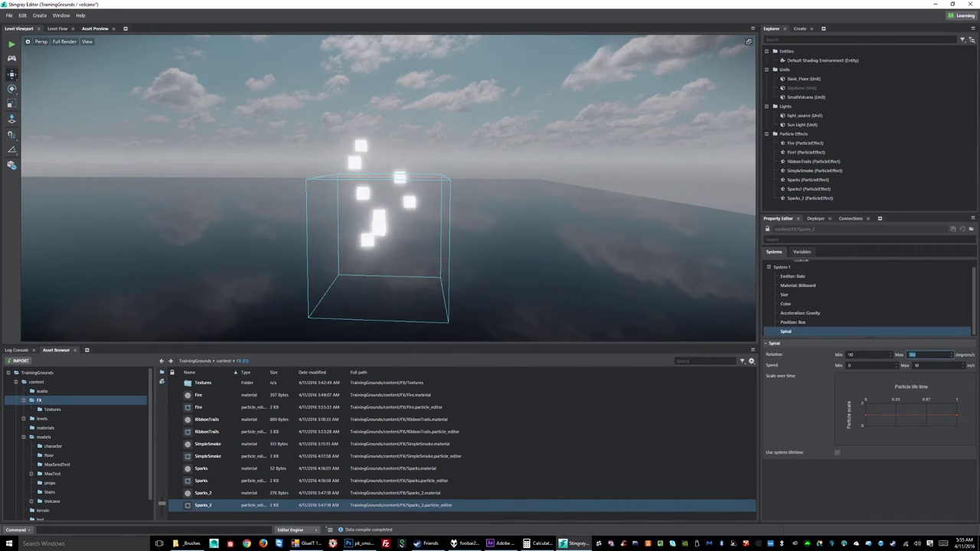
{"action": "key", "text": "shift+Tab"}
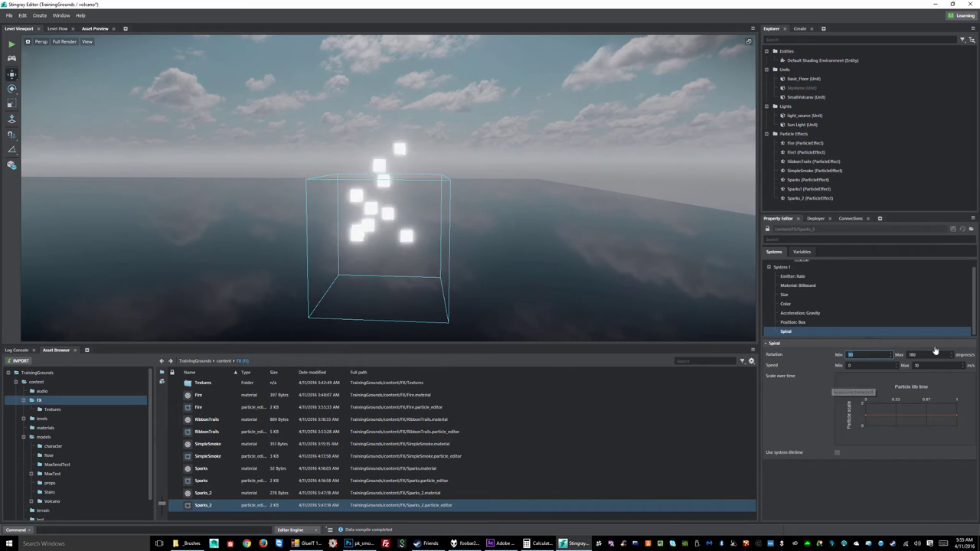
{"action": "key", "text": "Tab"}
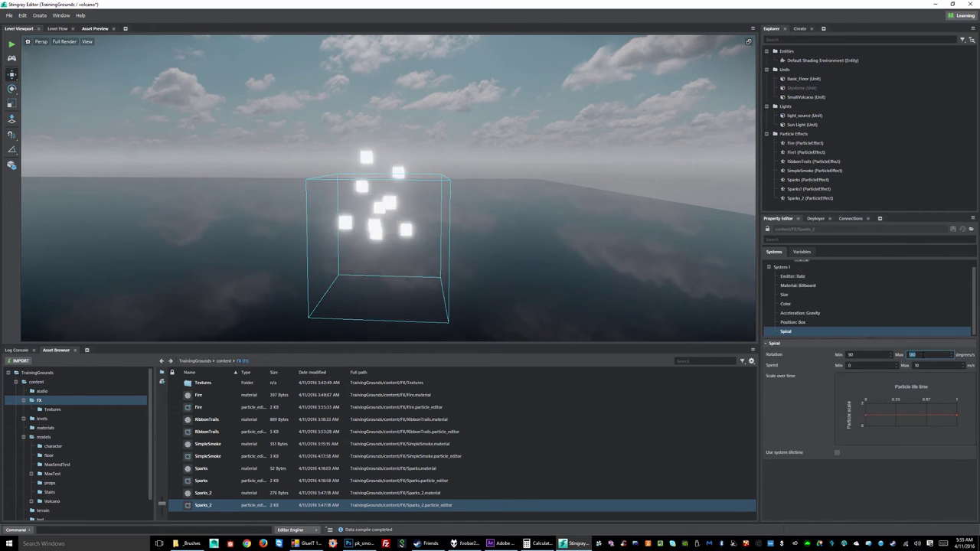
{"action": "type", "text": "3600"}
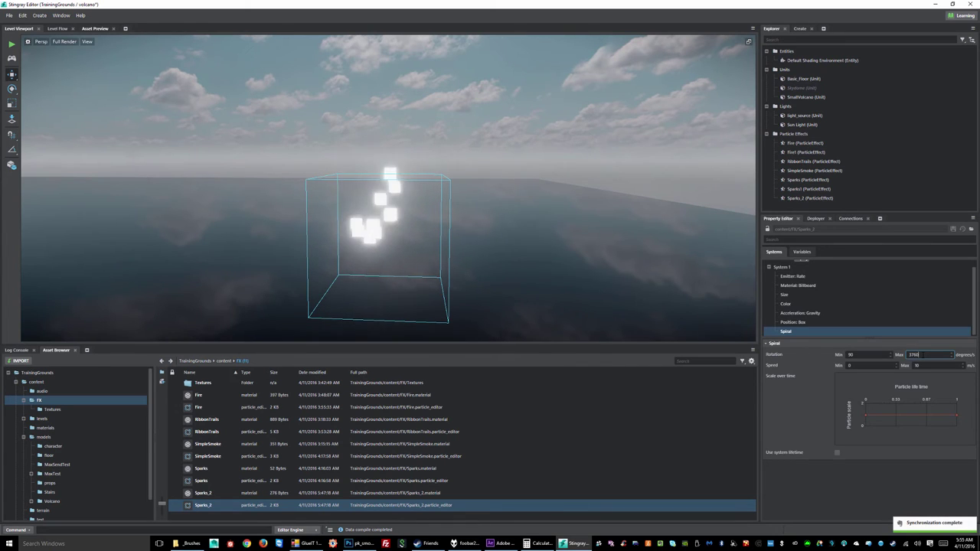
{"action": "key", "text": "BackSpace"}
{"action": "key", "text": "BackSpace"}
{"action": "key", "text": "BackSpace"}
{"action": "key", "text": "BackSpace"}
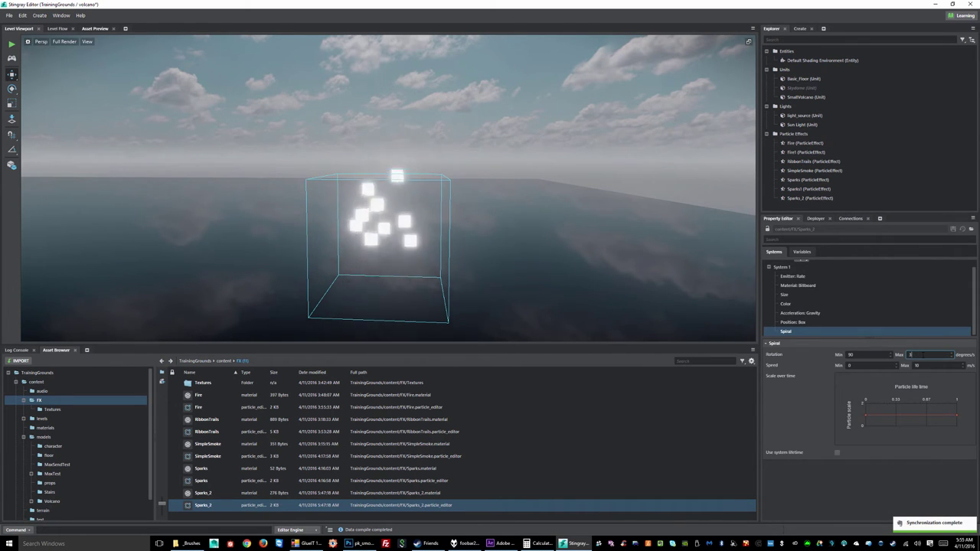
{"action": "type", "text": "360"}
{"action": "key", "text": "Tab"}
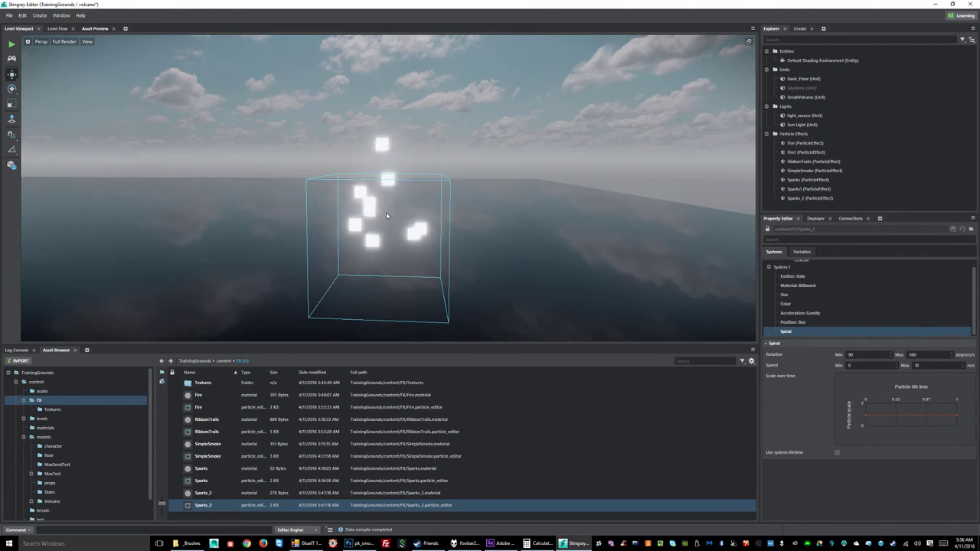
- Set the particles' initial size to a minimum of 0.025 and a maximum of 0.08, and save the particle effect
{"action": "left_click", "coordinate": [785, 296]}
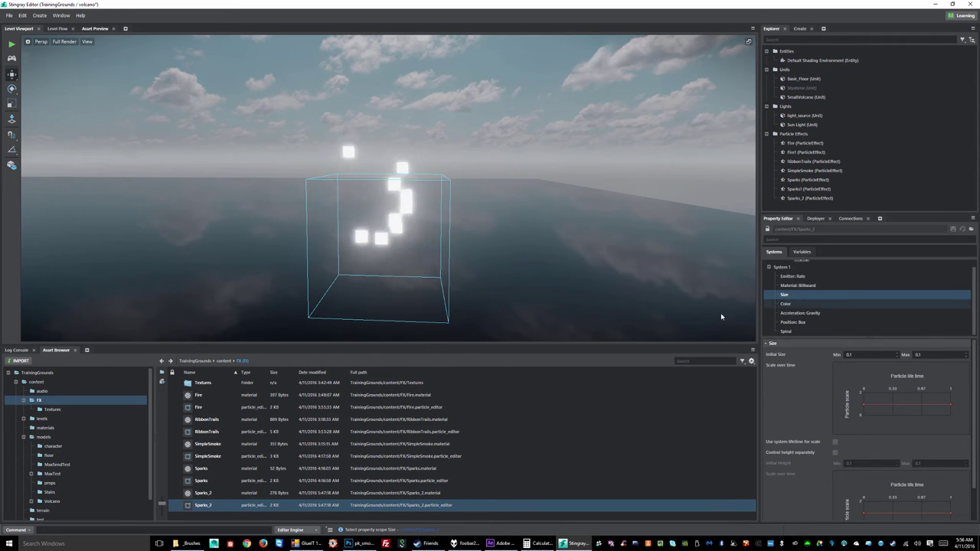
{"action": "left_click", "coordinate": [848, 354]}
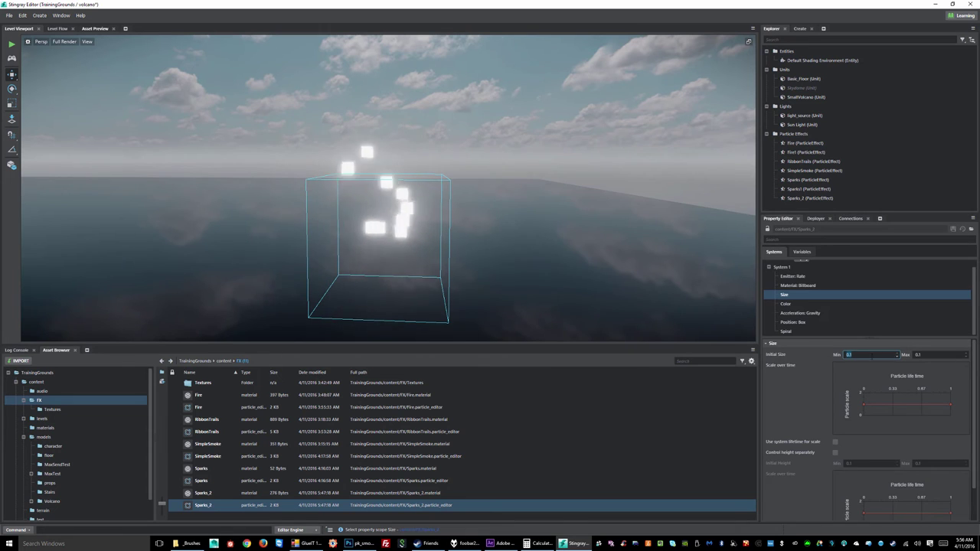
{"action": "key", "text": "BackSpace"}
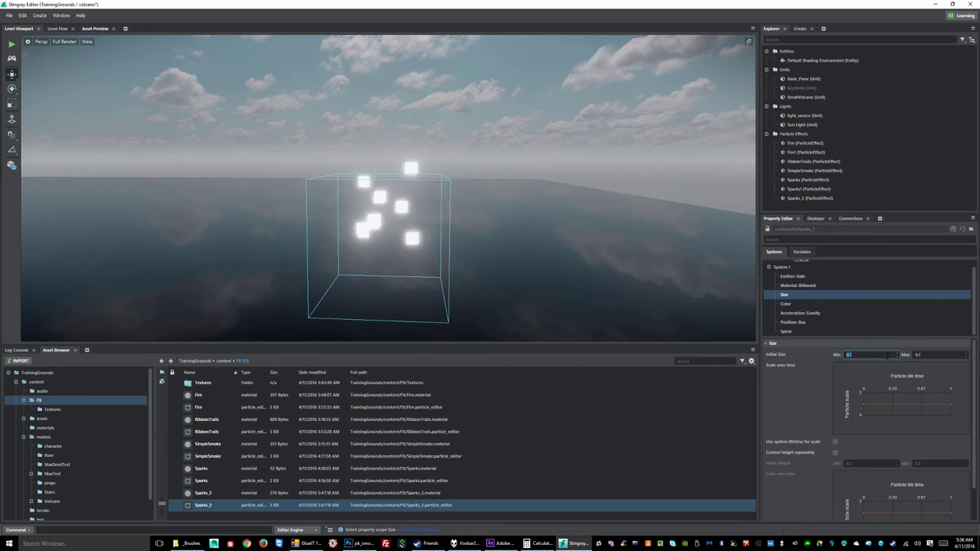
{"action": "type", "text": "0.025"}
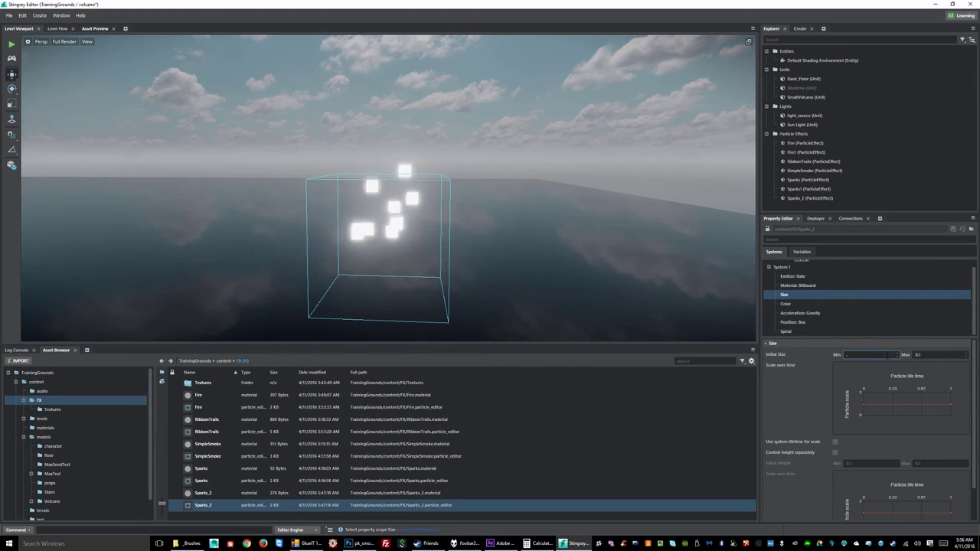
{"action": "key", "text": "Tab"}
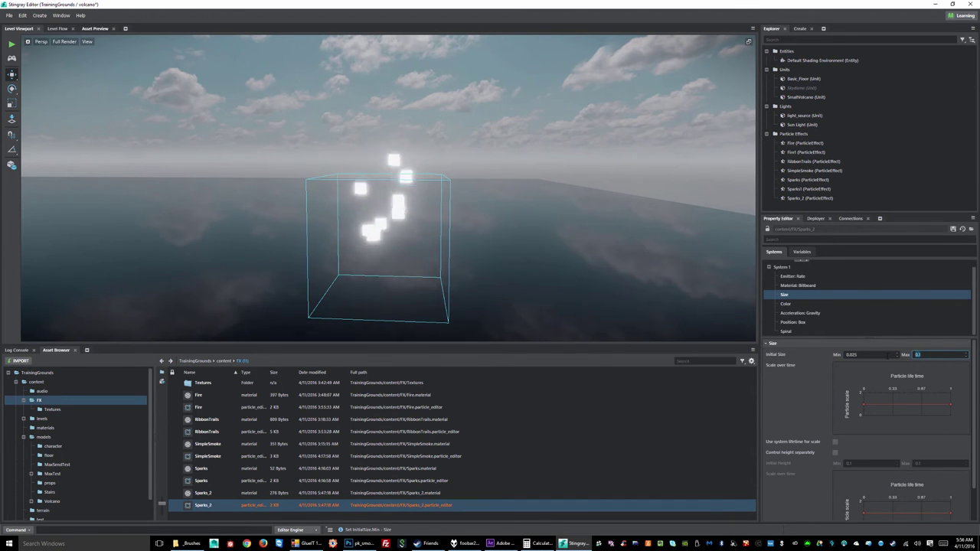
{"action": "type", "text": ".08"}
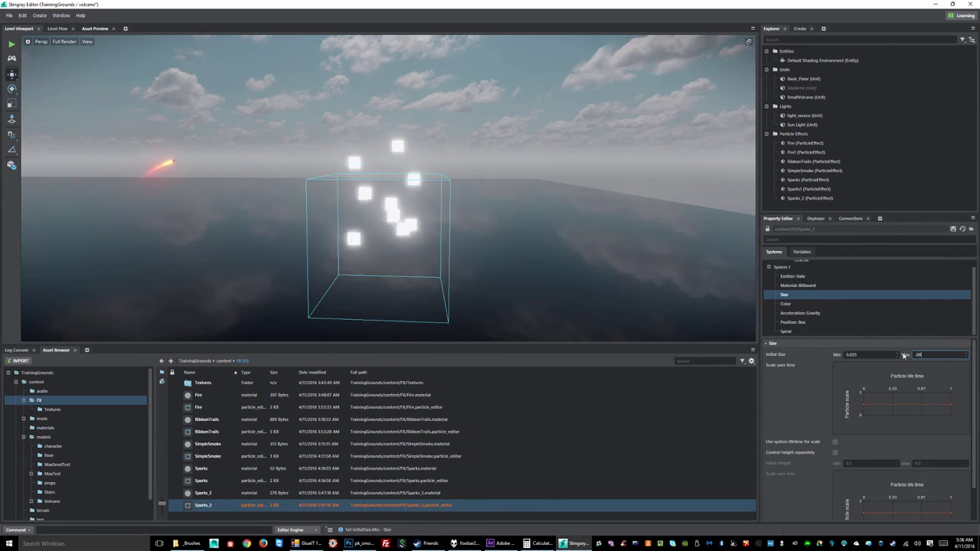
{"action": "key", "text": "Return"}
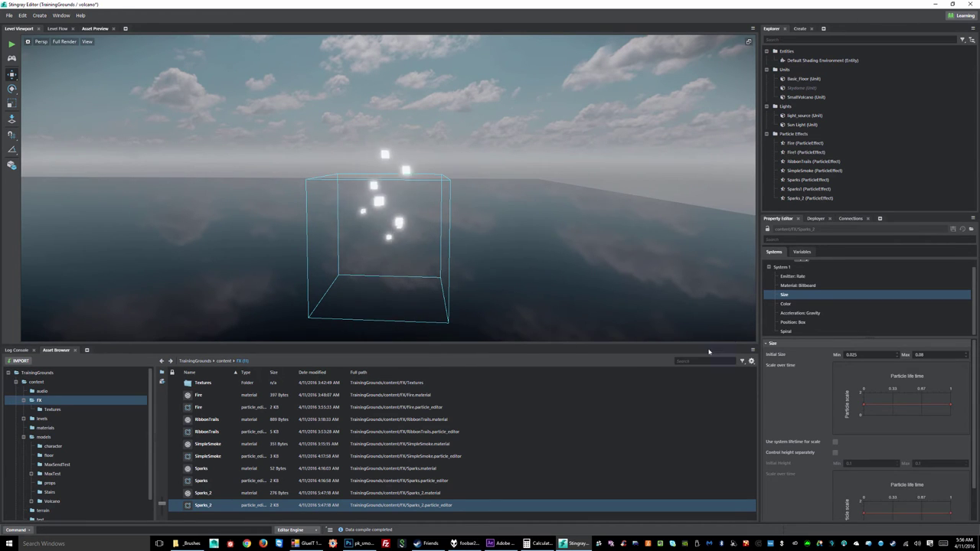
- Reduce the maximum initial particle size to 0.05 and save the particle effect
{"action": "left_click", "coordinate": [953, 354]}
{"action": "key", "text": "BackSpace"}
{"action": "type", "text": "5"}
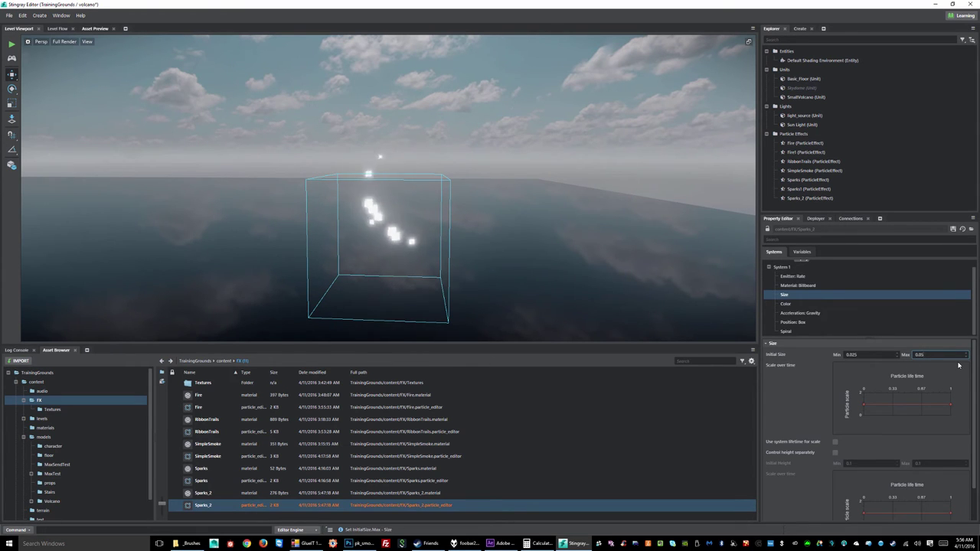
{"action": "left_click", "coordinate": [950, 231]}
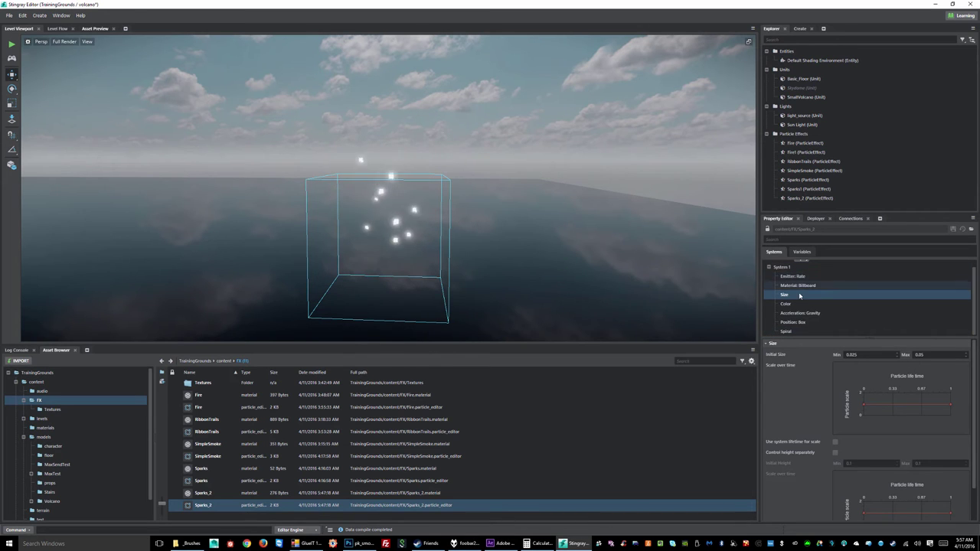
- Rename System 1 to Sparks and add a second particle system to the effect
{"action": "left_click", "coordinate": [785, 269]}
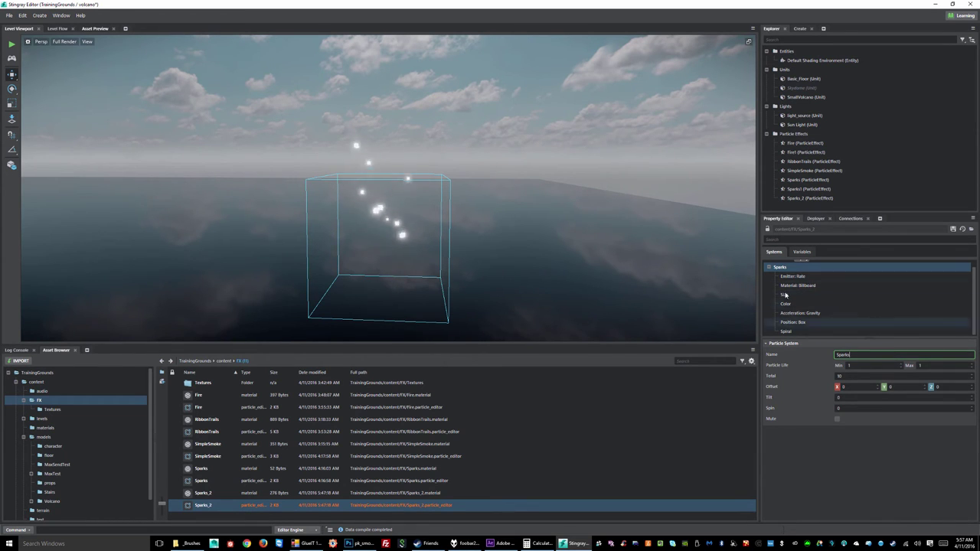
{"action": "left_click", "coordinate": [773, 268]}
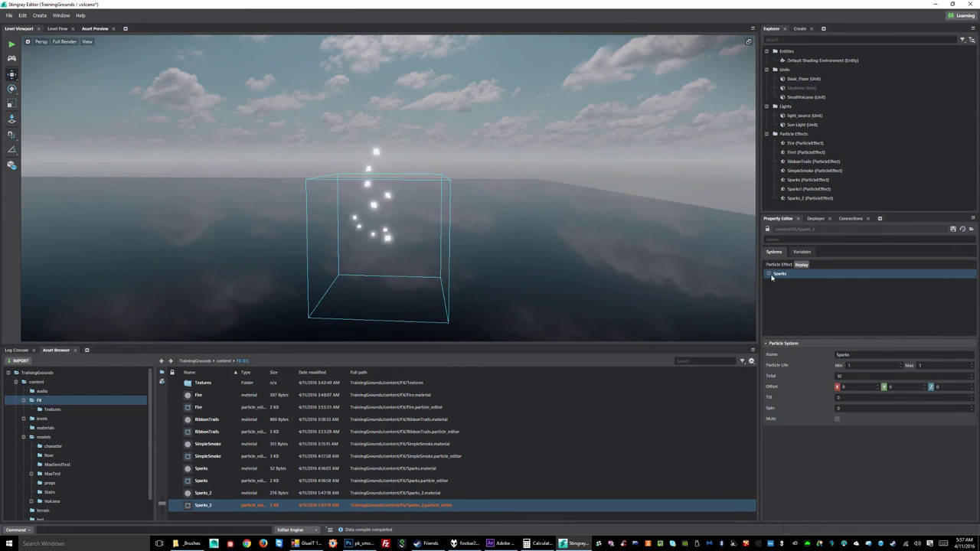
{"action": "key", "text": "Down"}
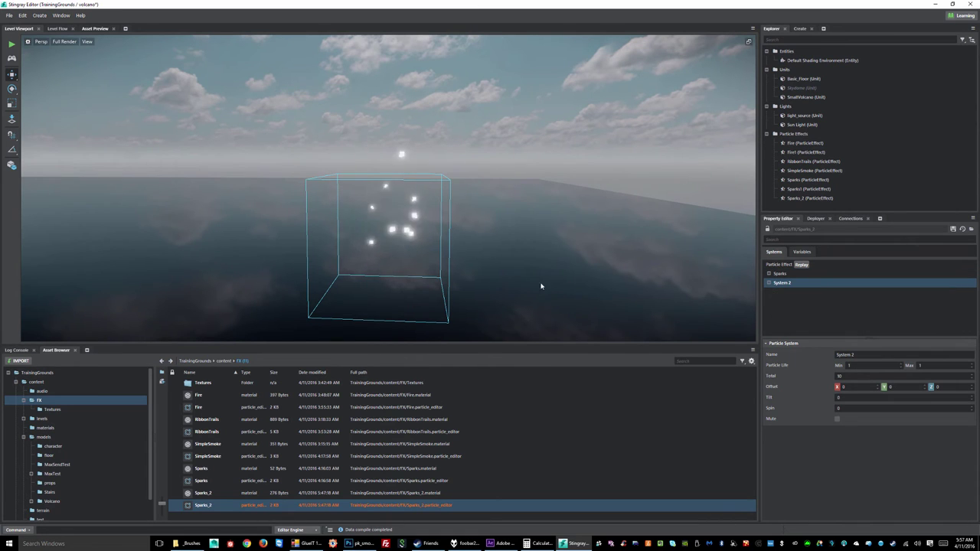
{"action": "right_click", "coordinate": [786, 287]}
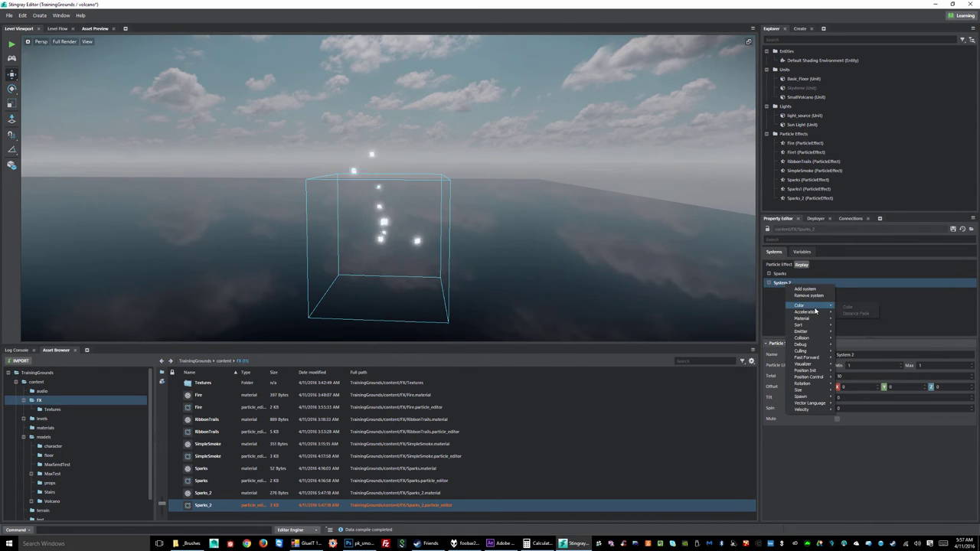
{"action": "left_click", "coordinate": [810, 296]}
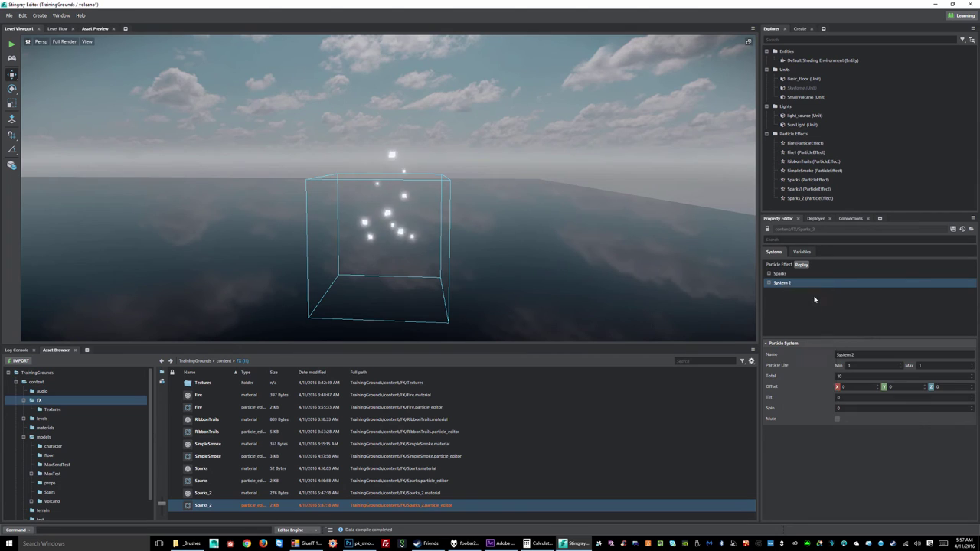
- Set the Sparks system's particle life to 100 for both minimum and maximum, and save the particle effect
{"action": "double_click", "coordinate": [779, 274]}
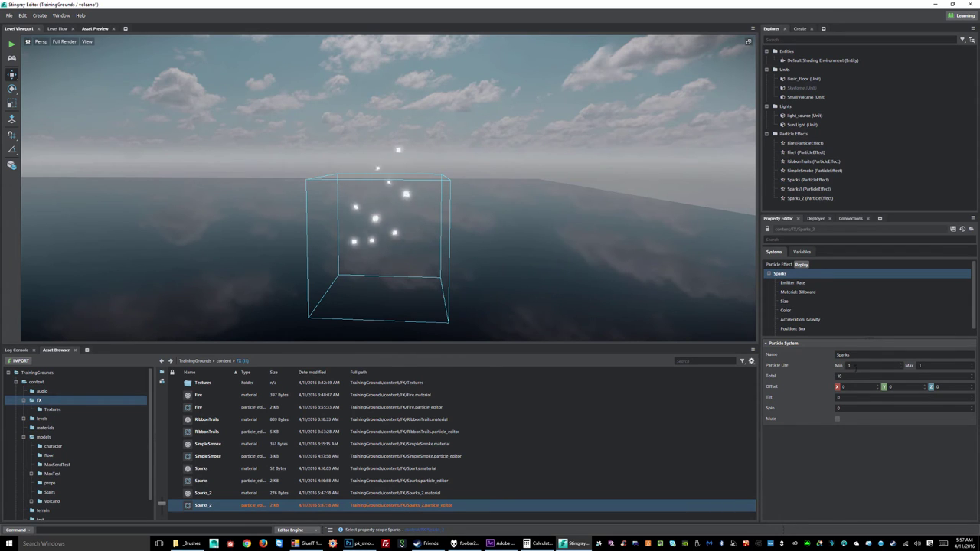
{"action": "left_click", "coordinate": [857, 366]}
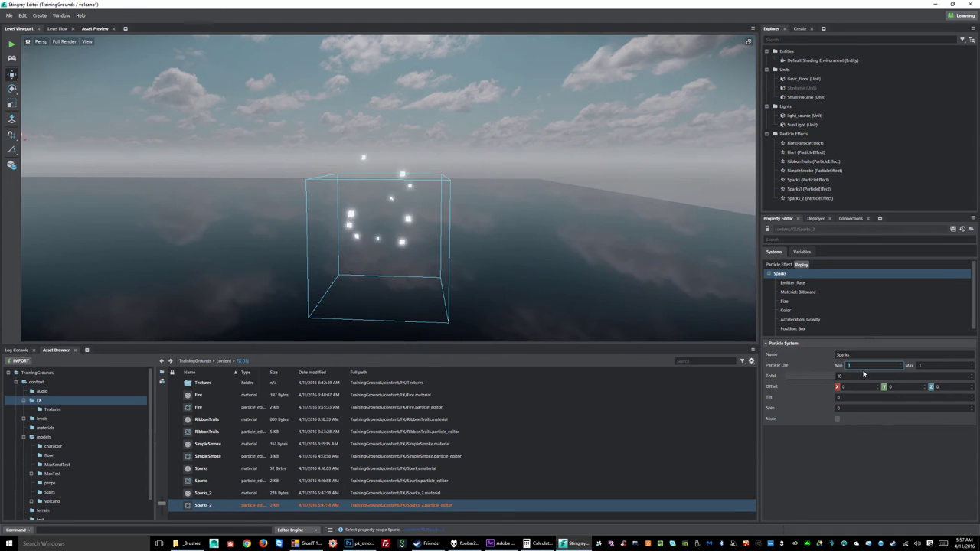
{"action": "type", "text": "100"}
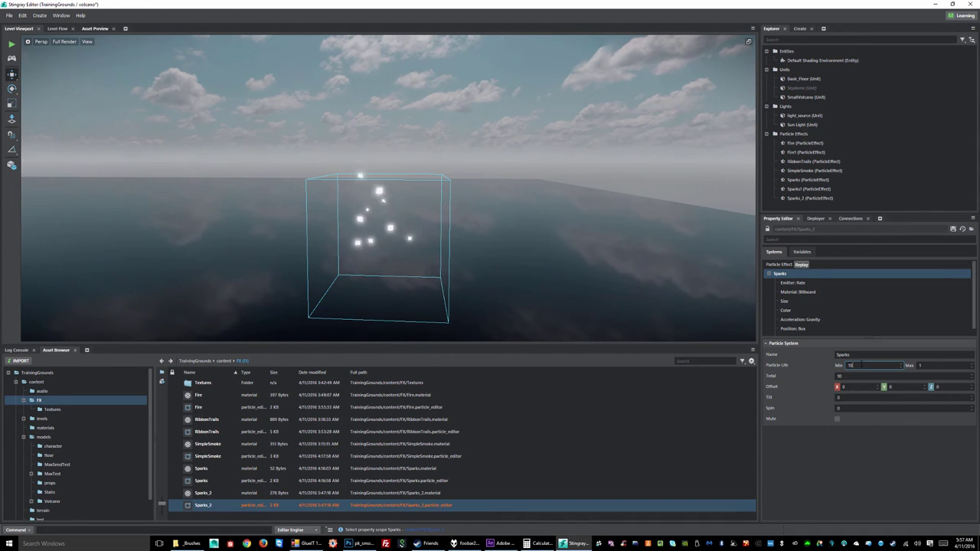
{"action": "key", "text": "Tab"}
{"action": "type", "text": "10"}
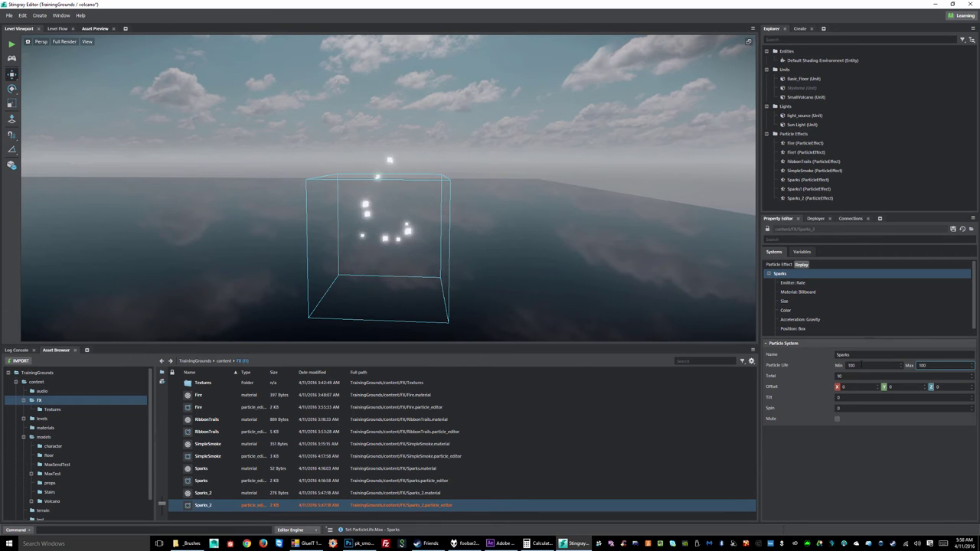
{"action": "type", "text": "0"}
{"action": "key", "text": "Tab"}
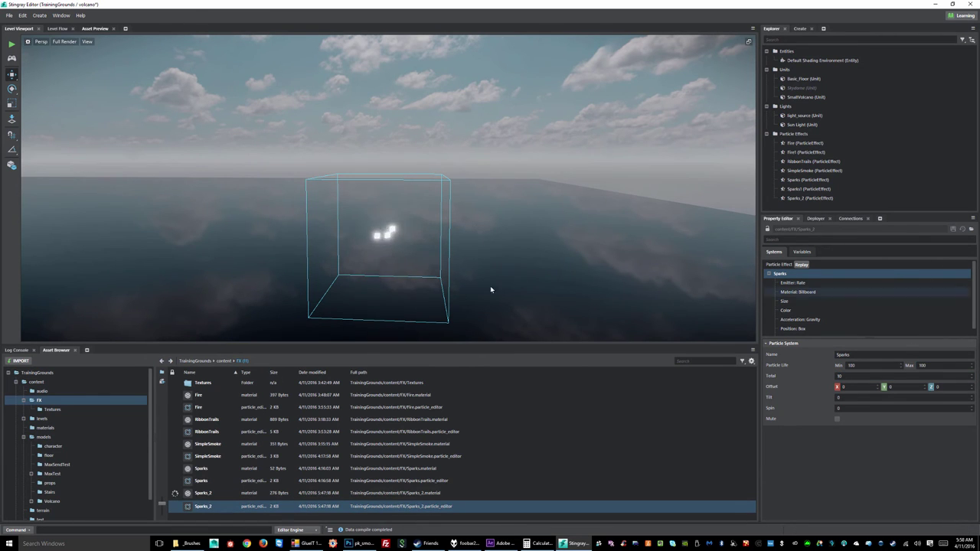
{"action": "left_click", "coordinate": [523, 155]}
{"action": "scroll", "coordinate": [433, 161], "scroll_direction": "down", "scroll_amount": 5}
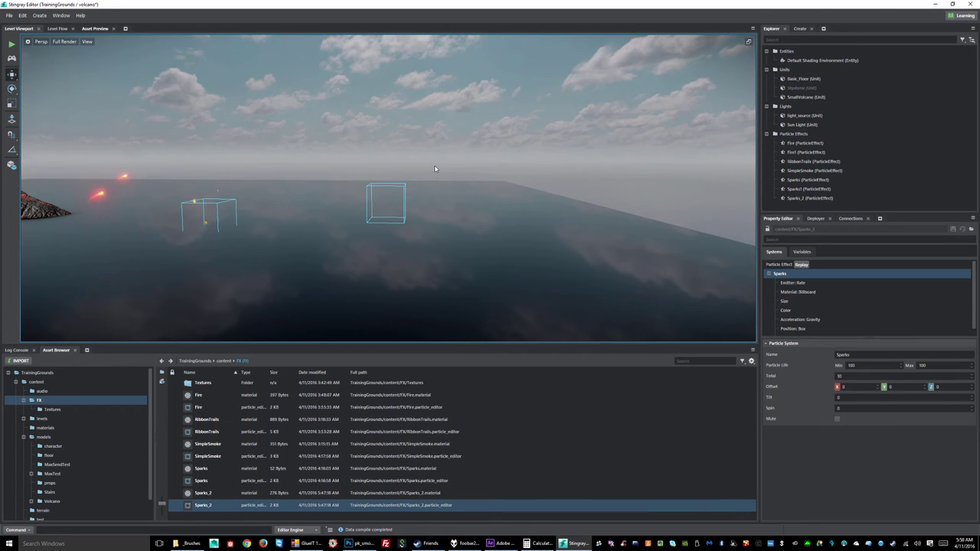
{"action": "scroll", "coordinate": [658, 203], "scroll_direction": "up", "scroll_amount": 5}
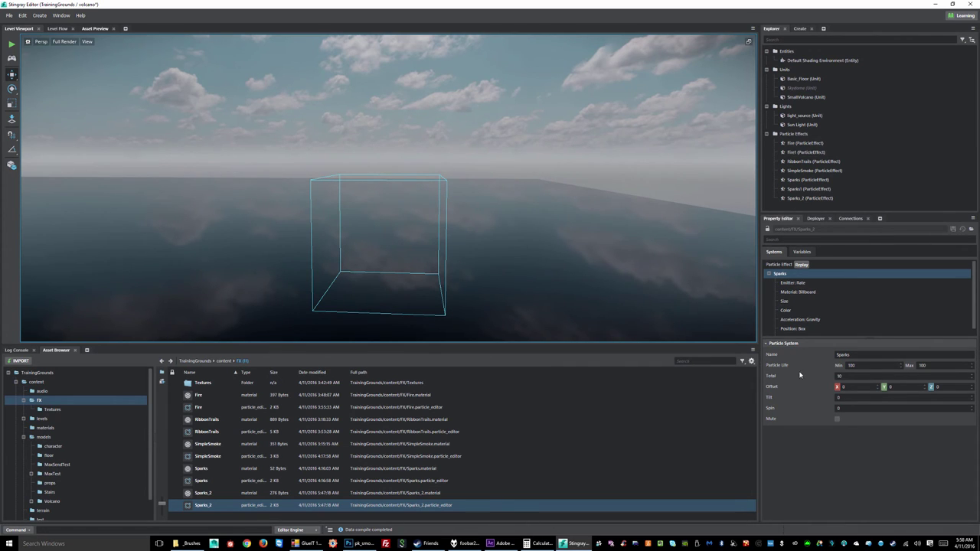
- Set the Sparks system's total to 1000 particles and save the particle effect
{"action": "left_click", "coordinate": [794, 282]}
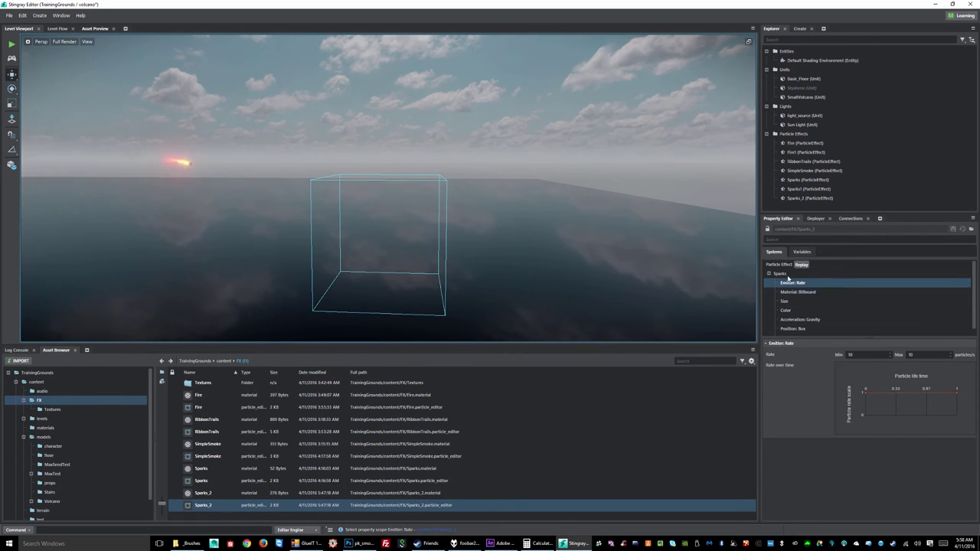
{"action": "left_click", "coordinate": [787, 275]}
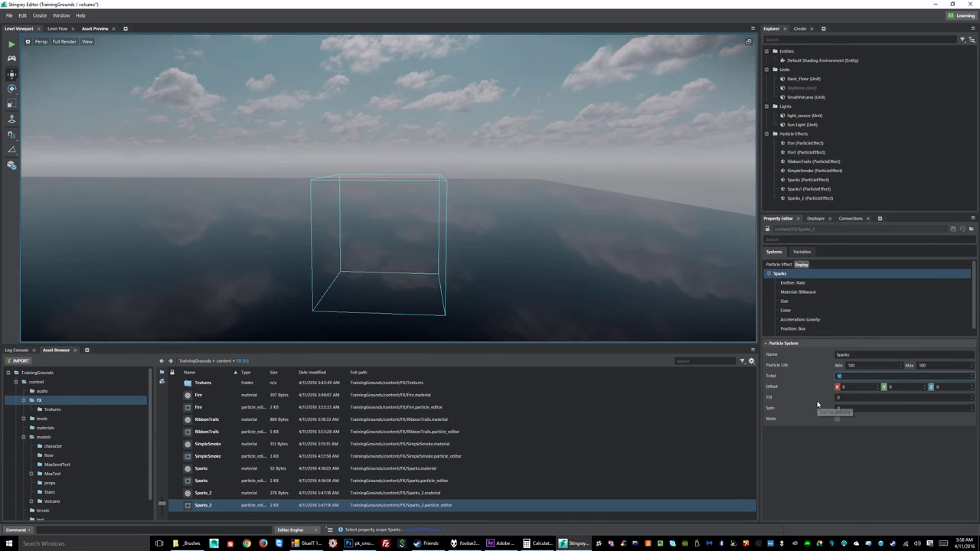
{"action": "left_click", "coordinate": [796, 285]}
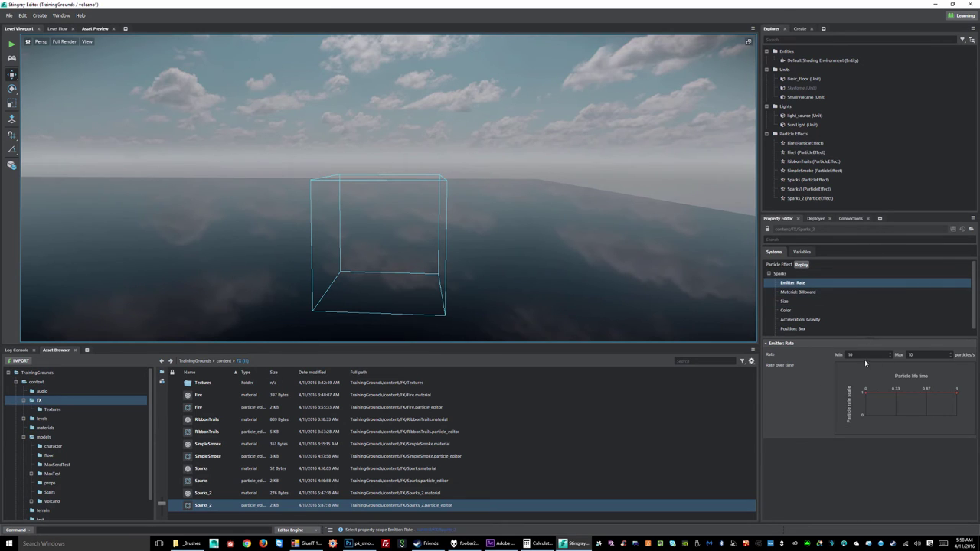
{"action": "left_click", "coordinate": [786, 275]}
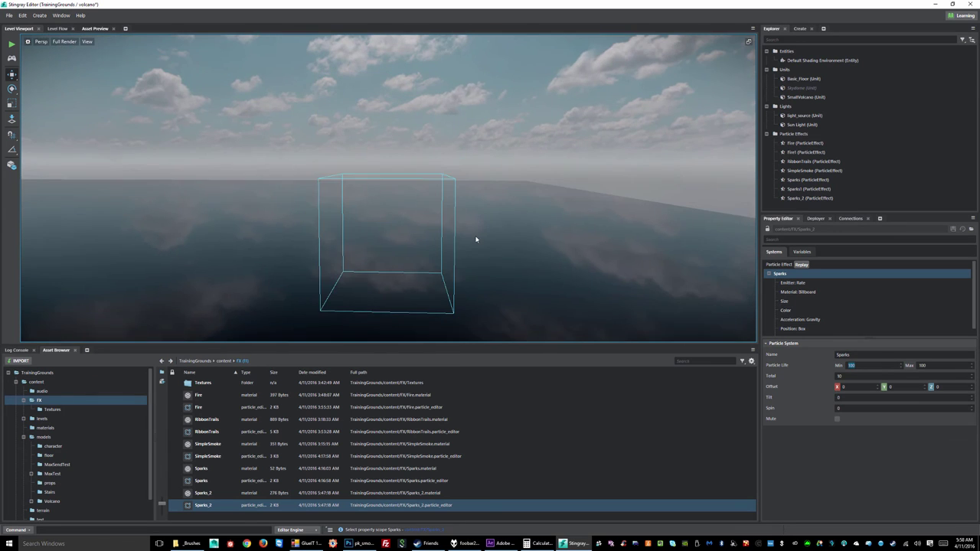
{"action": "right_click_drag", "start_coordinate": [476, 240], "coordinate": [498, 245]}
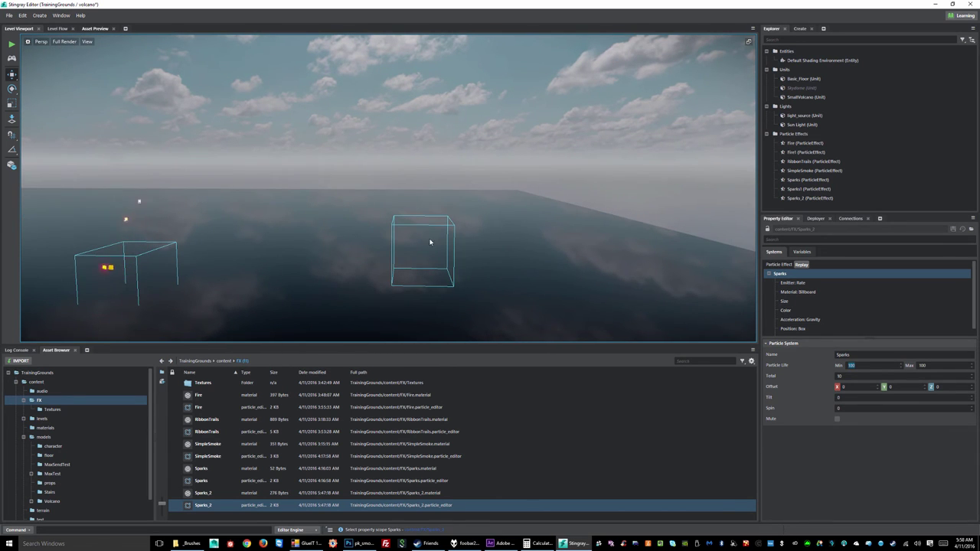
{"action": "right_click_drag", "start_coordinate": [430, 242], "coordinate": [747, 368]}
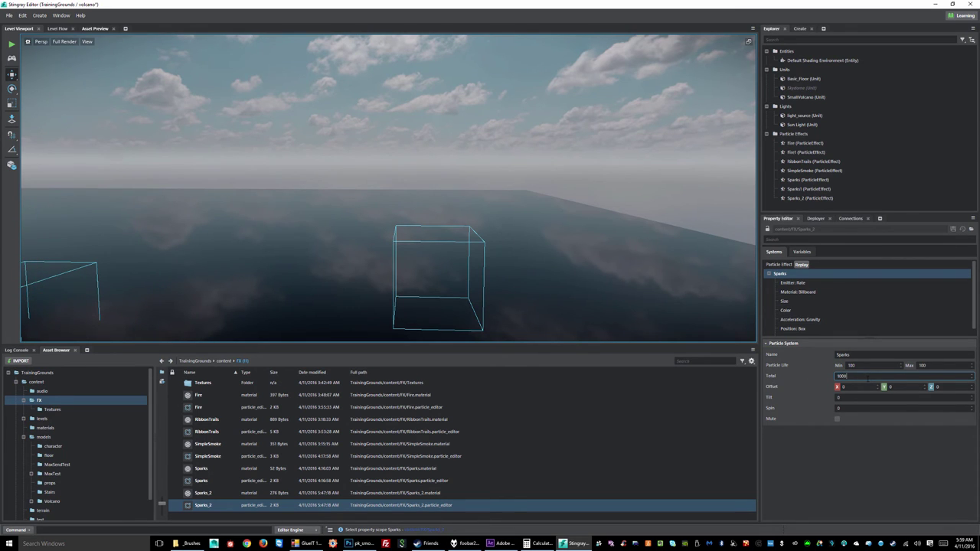
{"action": "key", "text": "Return"}
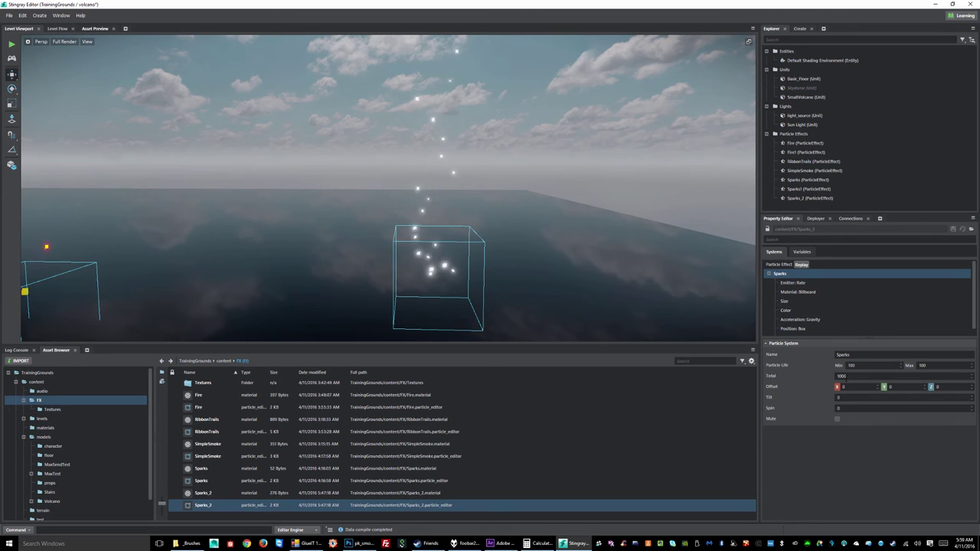
- Set the Sparks system's particle life to a minimum of 2 and a maximum of 5, and save the particle effect
{"action": "right_click_drag", "start_coordinate": [637, 260], "coordinate": [607, 265]}
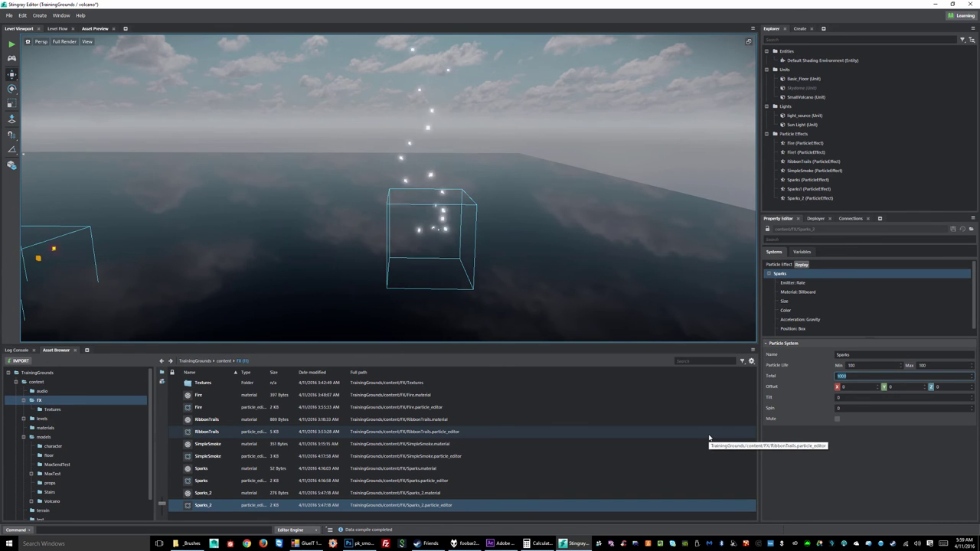
{"action": "right_click_drag", "start_coordinate": [514, 281], "coordinate": [705, 314]}
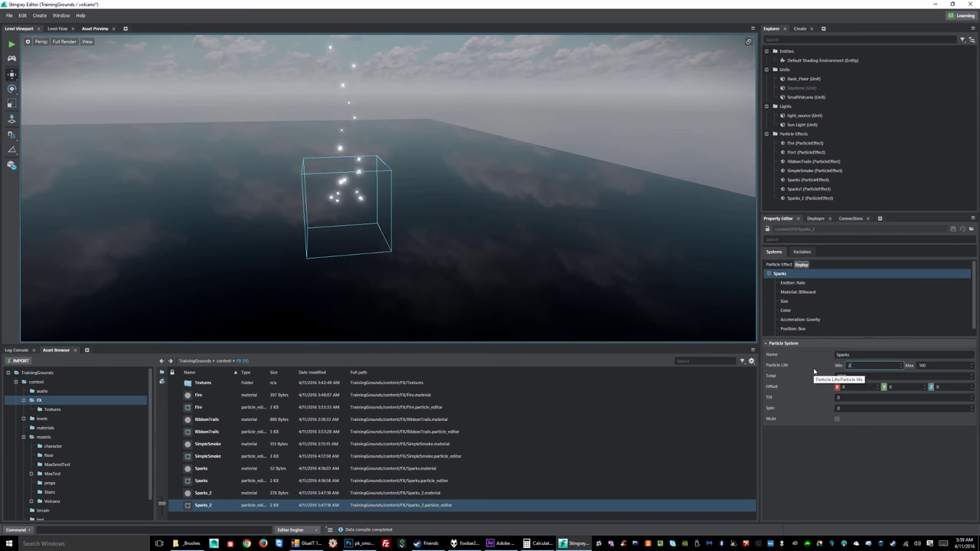
{"action": "key", "text": "Tab"}
{"action": "type", "text": "5"}
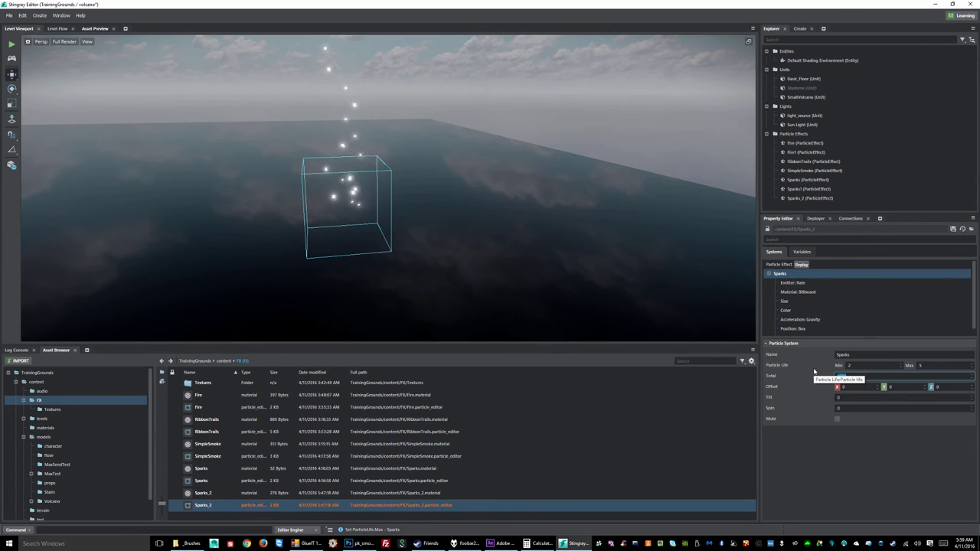
{"action": "key", "text": "Tab"}
{"action": "left_click", "coordinate": [955, 230]}
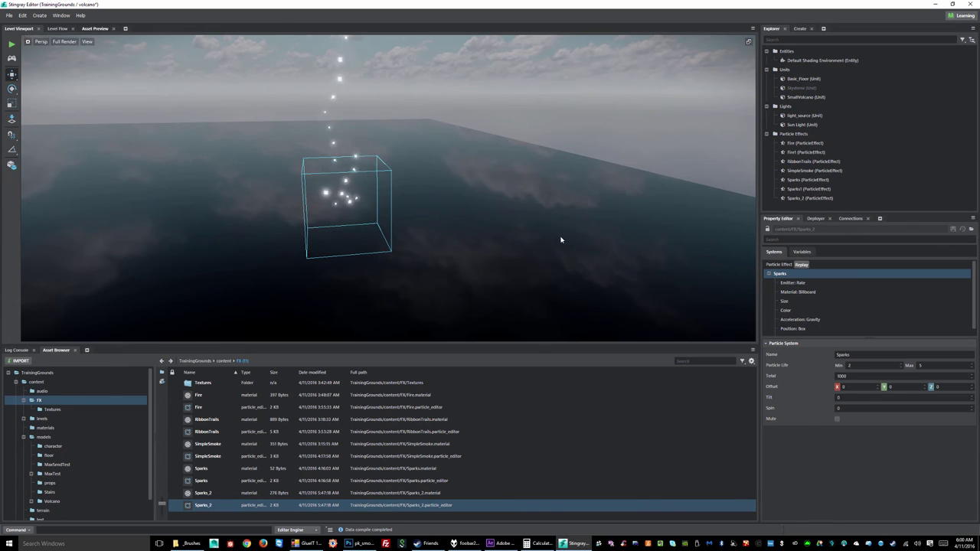
- Shorten the Sparks system's particle life to a minimum of 1 and a maximum of 2, and save the particle effect
{"action": "left_click_drag", "start_coordinate": [560, 239], "coordinate": [500, 247], "text": "alt"}
{"action": "left_click", "coordinate": [853, 366]}
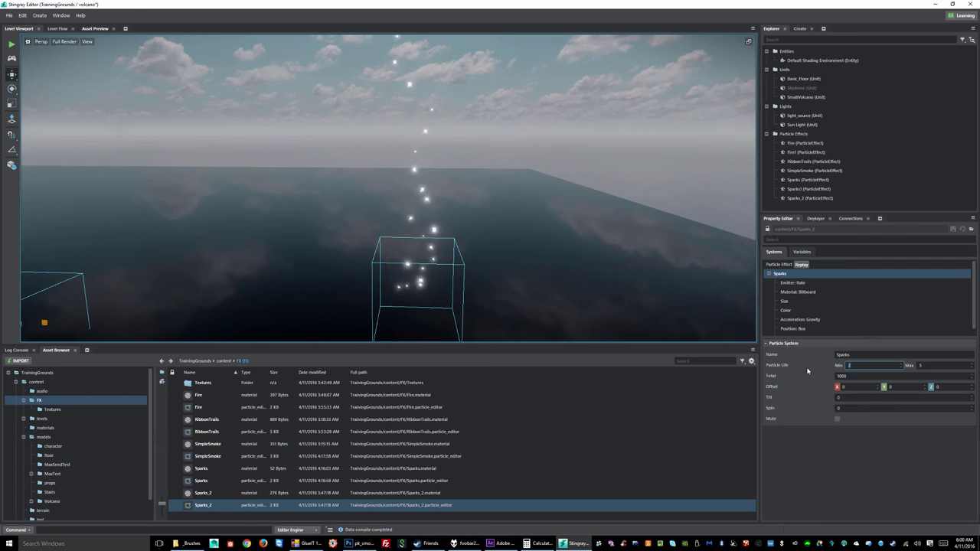
{"action": "type", "text": "1"}
{"action": "key", "text": "Tab"}
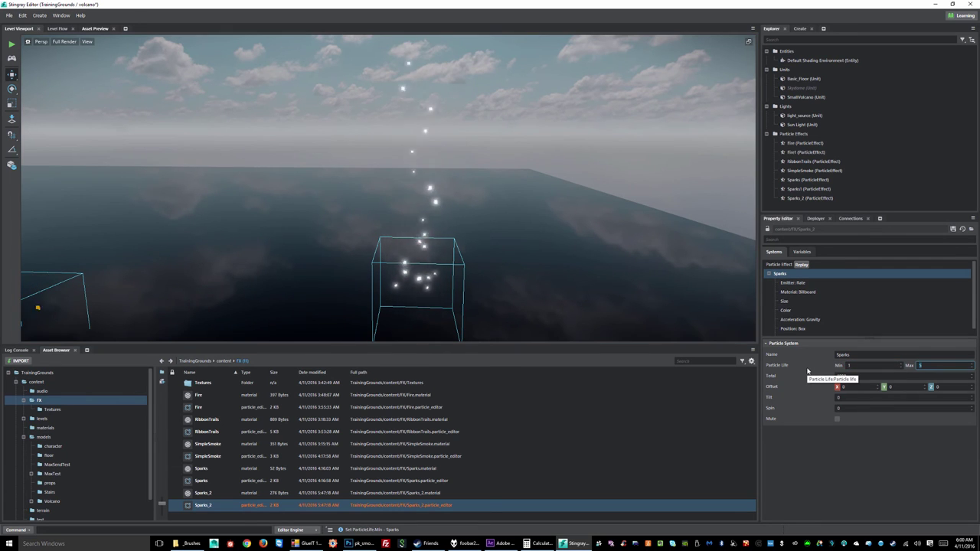
{"action": "type", "text": "2"}
{"action": "key", "text": "Return"}
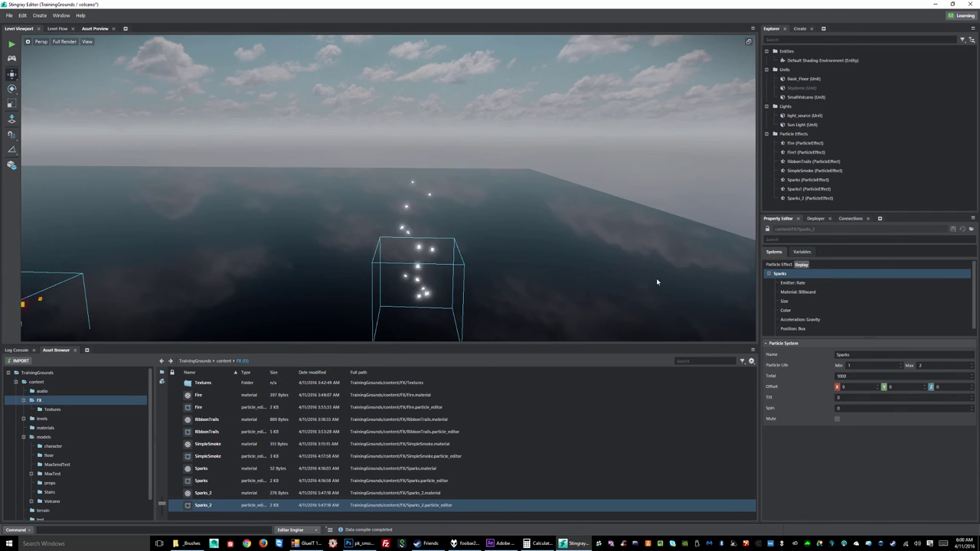
{"action": "right_click_drag", "start_coordinate": [544, 282], "coordinate": [463, 241], "text": "alt"}
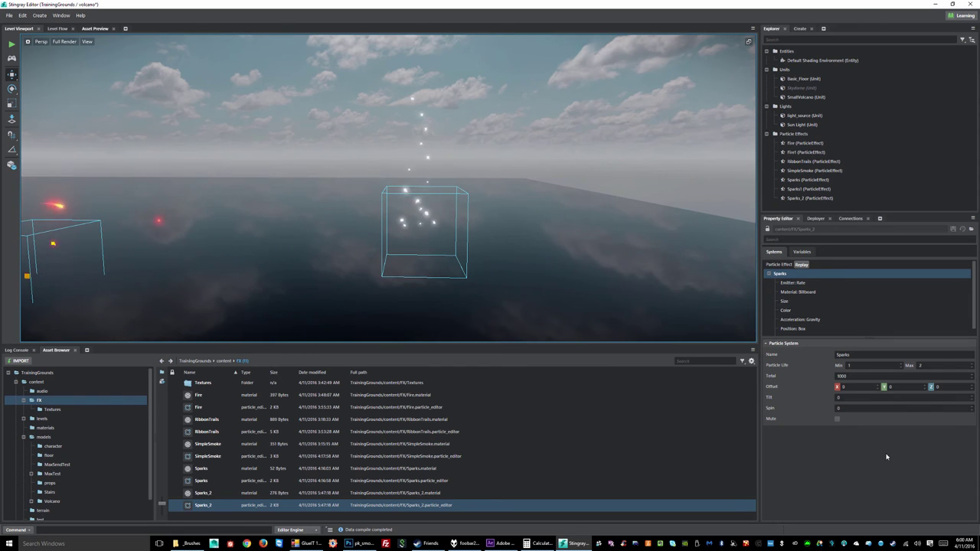
- Set the emitter's minimum rate to 1 particle/s and save the particle effect
{"action": "left_click", "coordinate": [801, 283]}
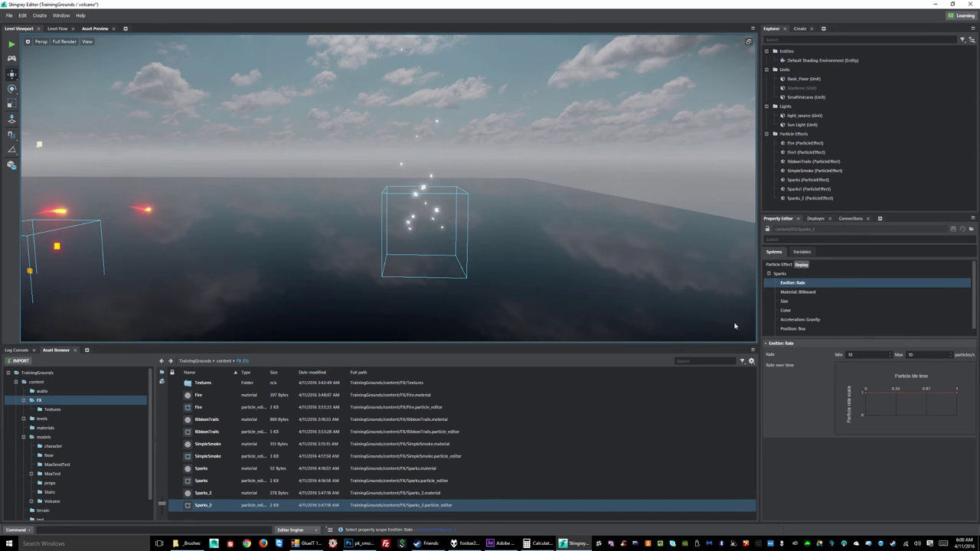
{"action": "double_click", "coordinate": [851, 354]}
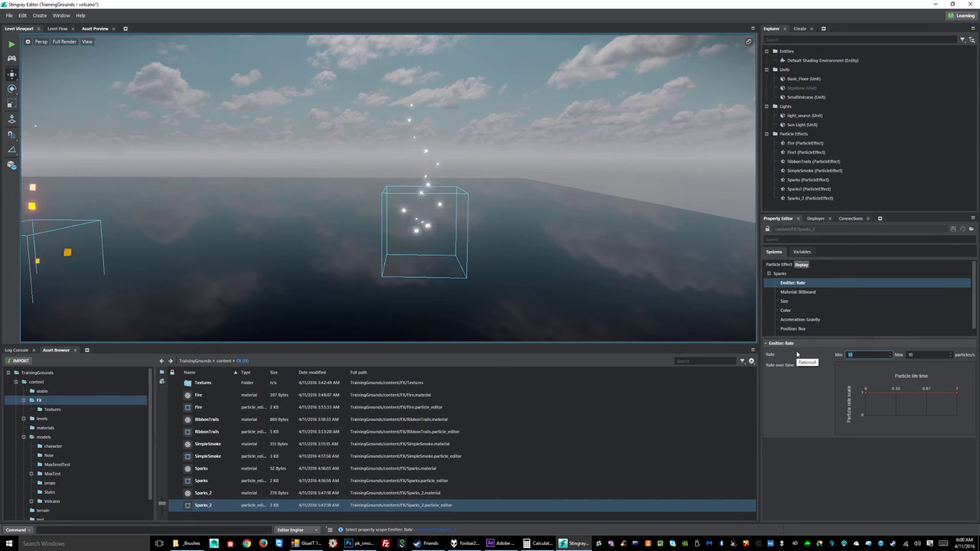
{"action": "type", "text": "1"}
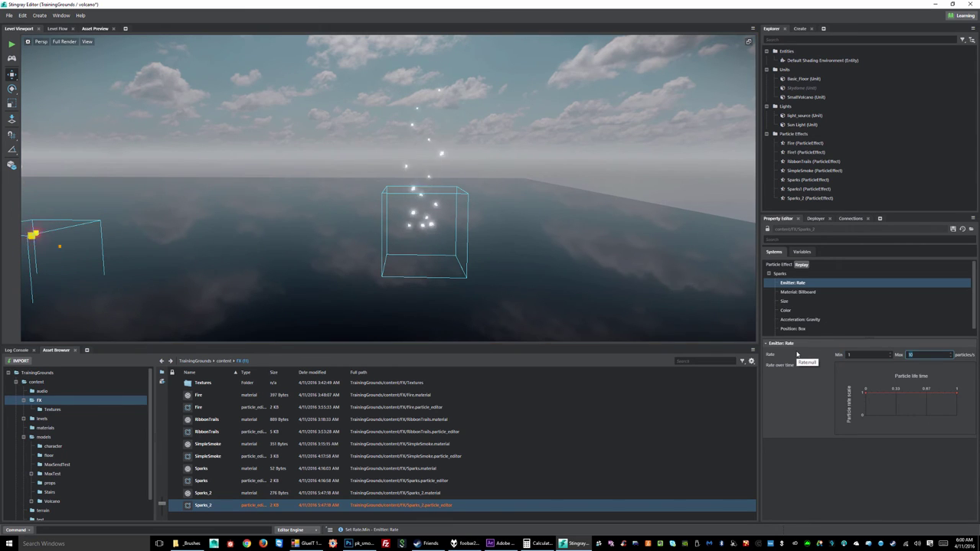
{"action": "double_click", "coordinate": [902, 354]}
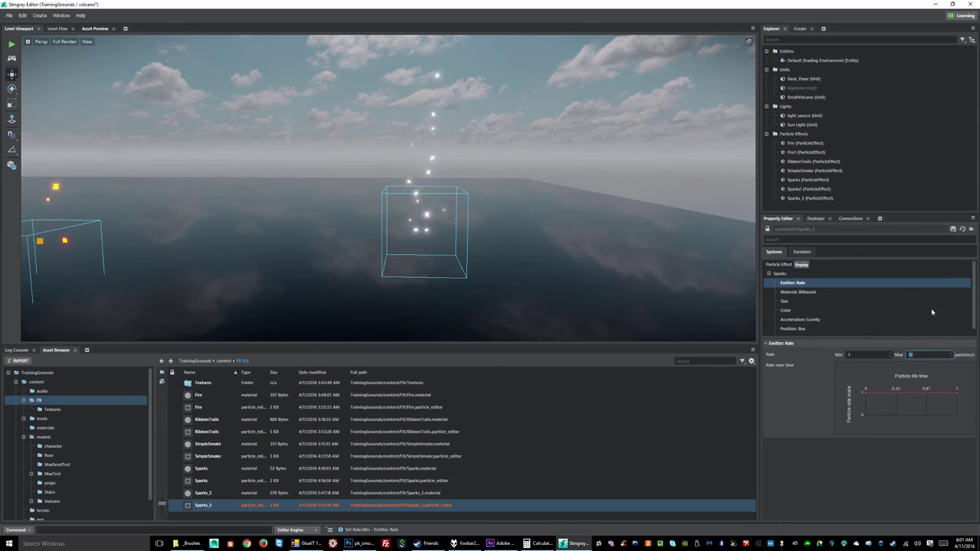
{"action": "left_click", "coordinate": [953, 229]}
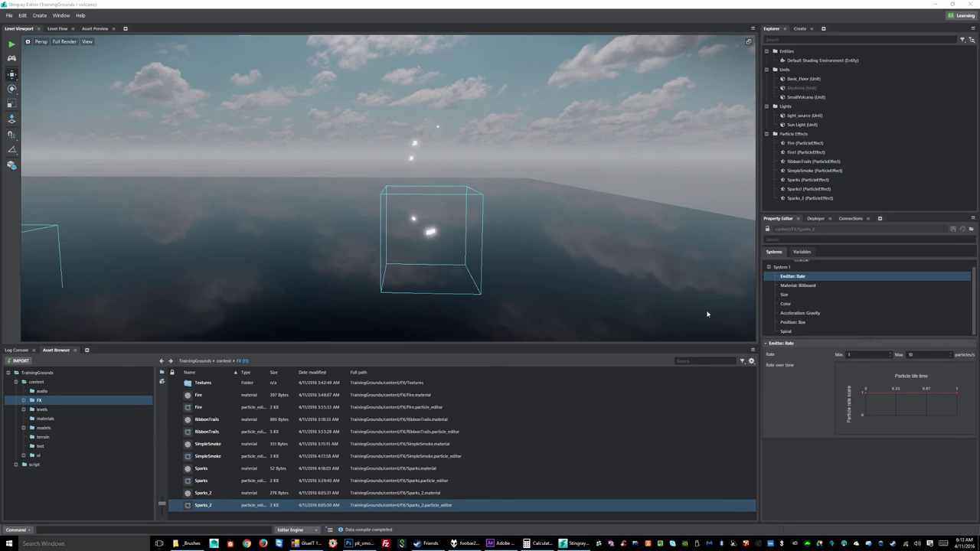
- Remove the Material: Billboard component from System 1
{"action": "left_click", "coordinate": [795, 286]}
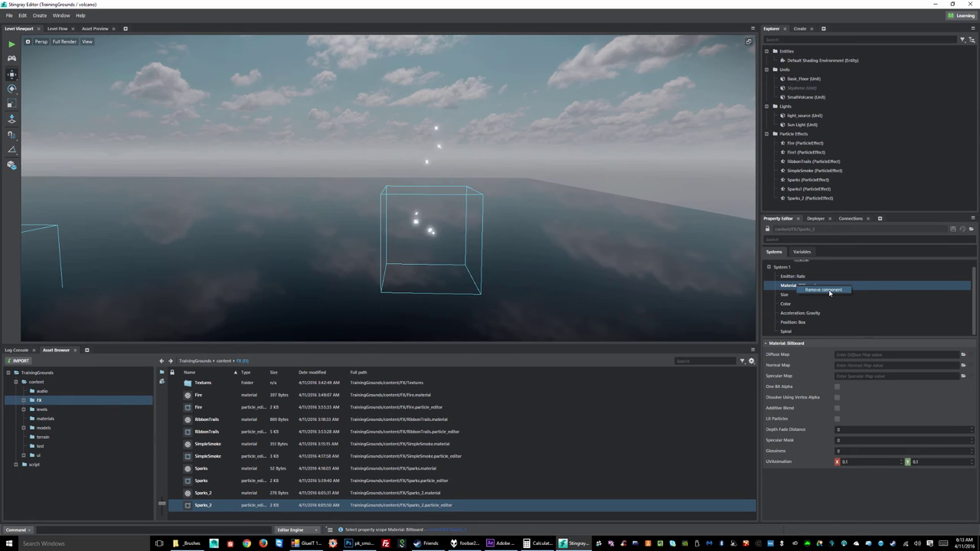
{"action": "left_click", "coordinate": [829, 290]}
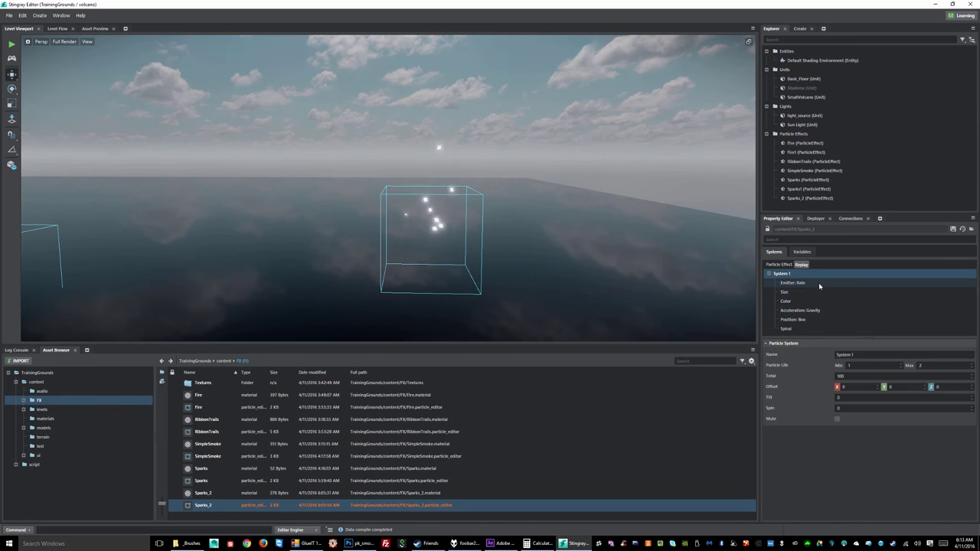
{"action": "left_click", "coordinate": [798, 293]}
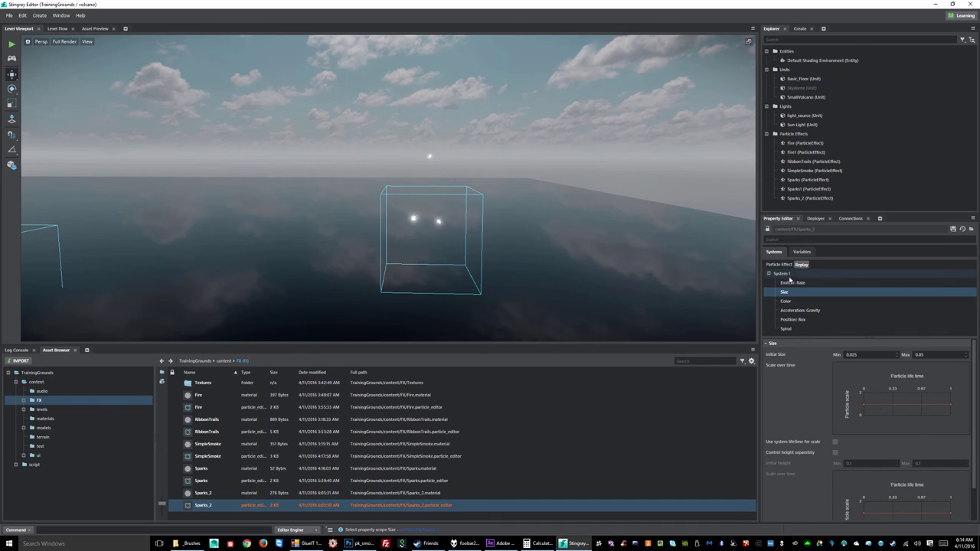
{"action": "left_click", "coordinate": [792, 283]}
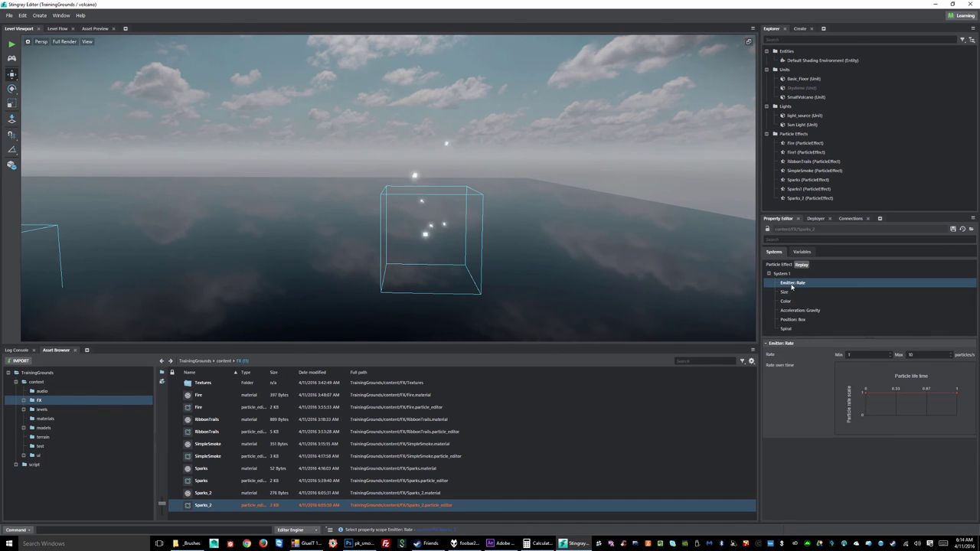
- Lower the end of the Size component's scale-over-time curve to 0 and save the particle effect
{"action": "left_click", "coordinate": [787, 292]}
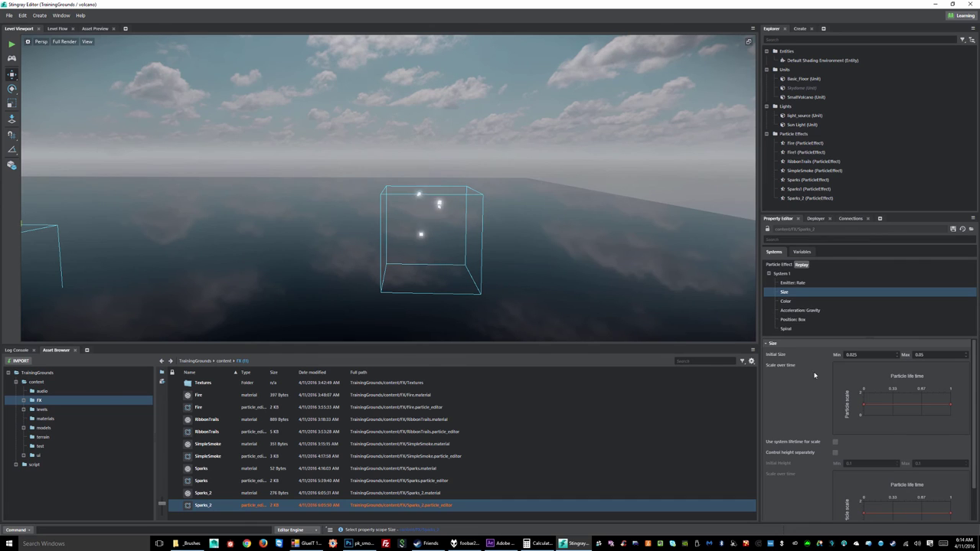
{"action": "left_click_drag", "start_coordinate": [950, 407], "coordinate": [955, 414]}
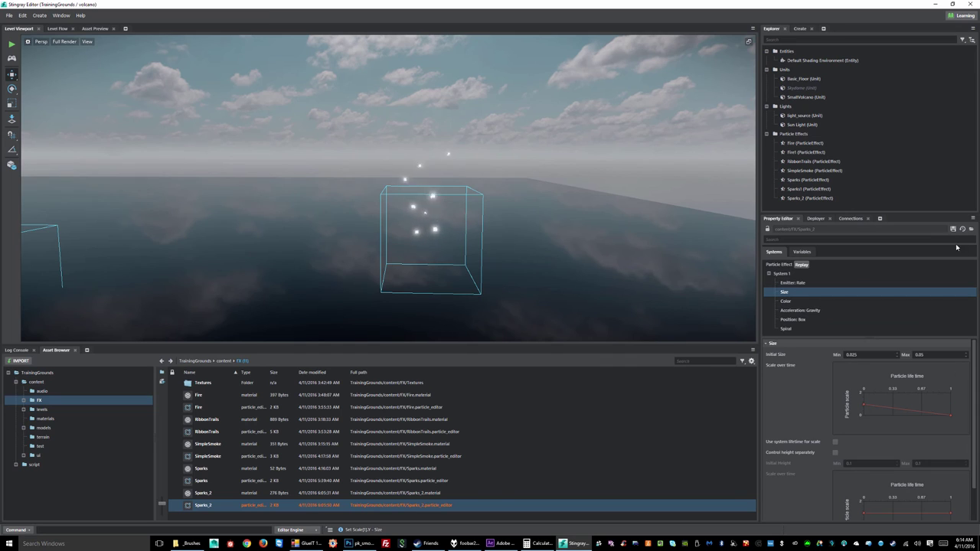
{"action": "key", "text": "ctrl+s"}
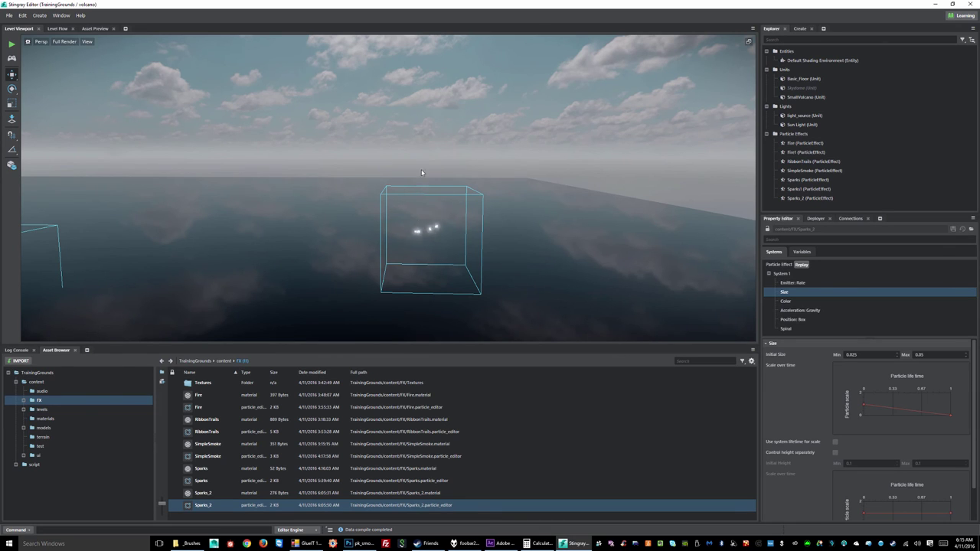
{"action": "left_click", "coordinate": [909, 414]}
{"action": "left_click_drag", "start_coordinate": [909, 414], "coordinate": [937, 411]}
- In the Color component, move the existing gradient stop close to the start of the gradient and color it dark red
{"action": "left_click", "coordinate": [801, 302]}
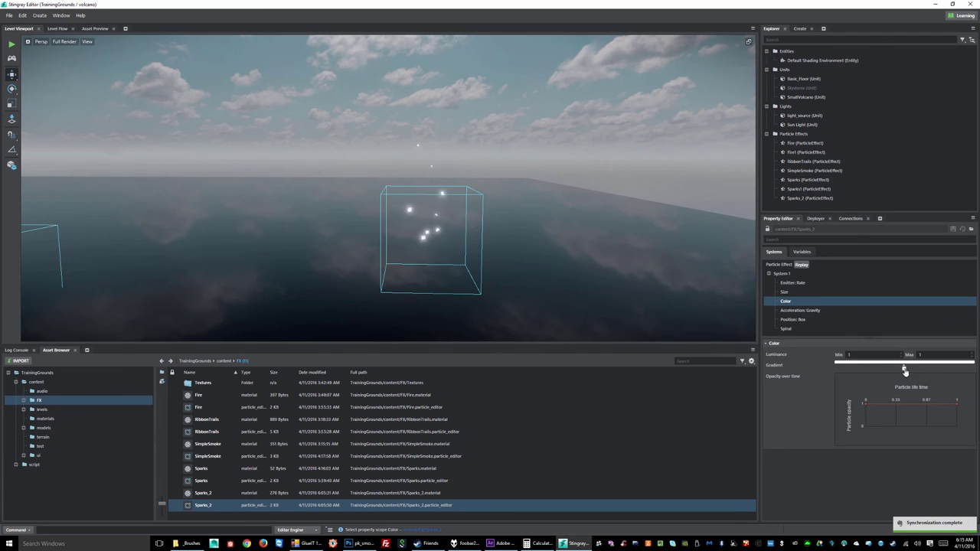
{"action": "left_click_drag", "start_coordinate": [903, 368], "coordinate": [847, 369]}
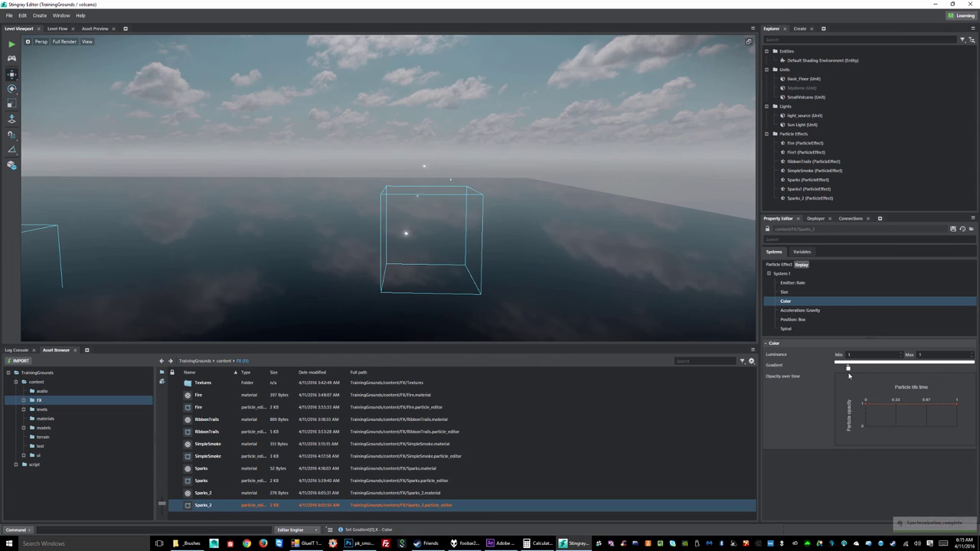
{"action": "double_click", "coordinate": [847, 368]}
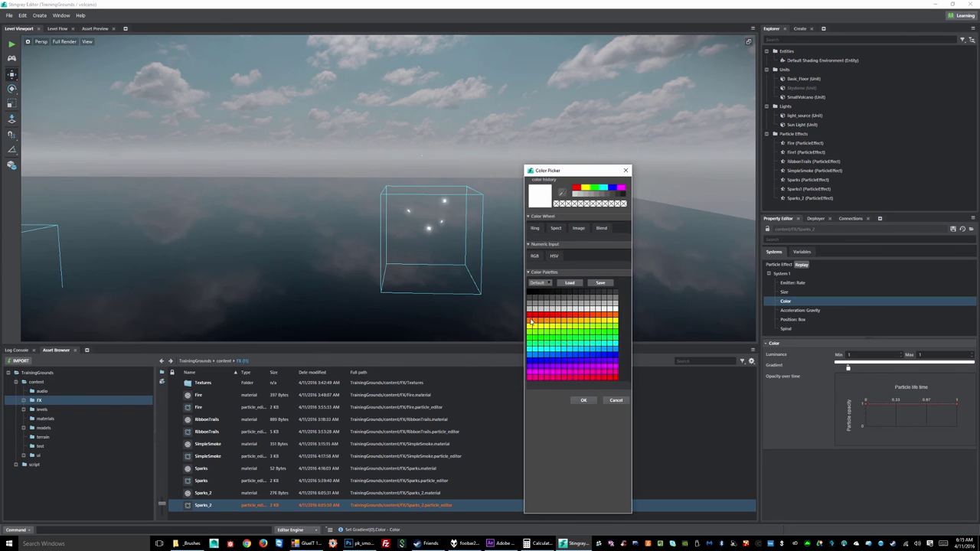
{"action": "left_click", "coordinate": [528, 315]}
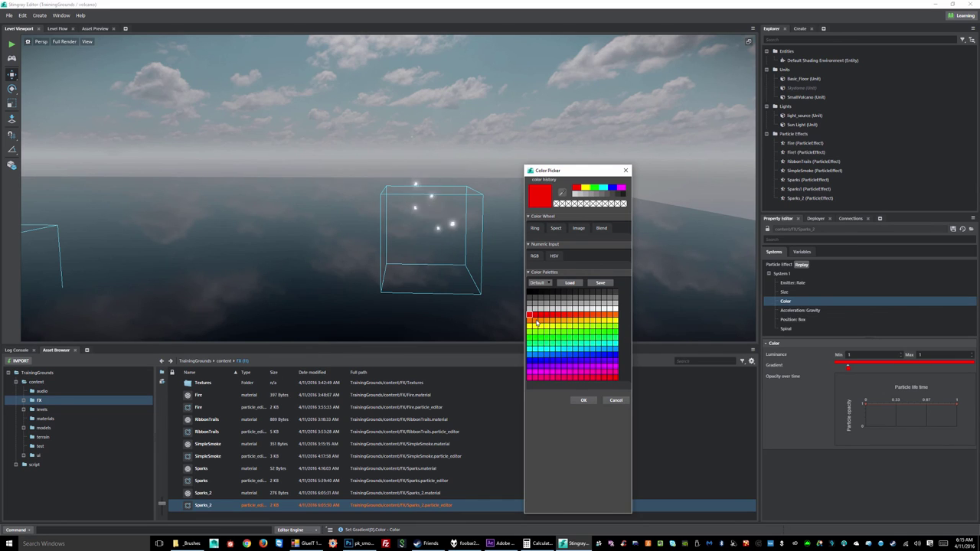
{"action": "left_click", "coordinate": [558, 230]}
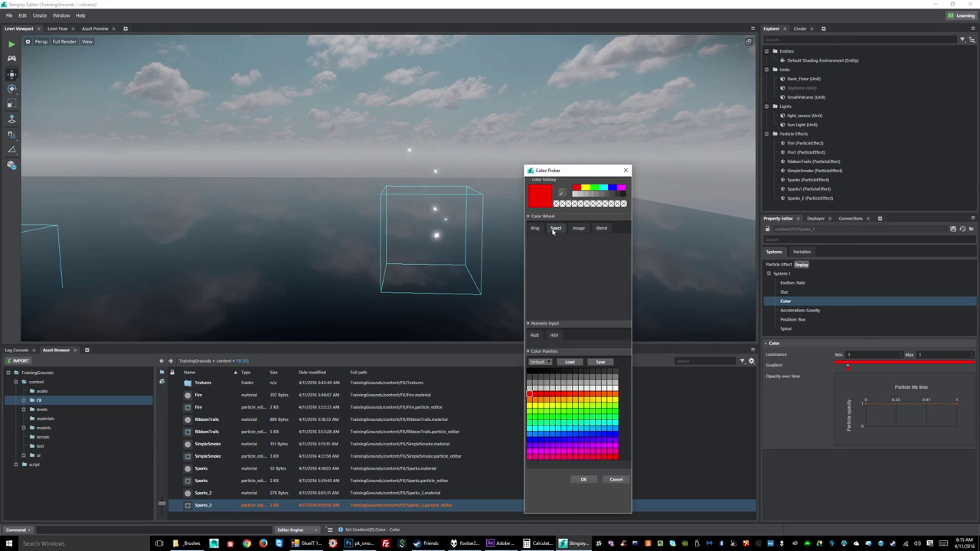
{"action": "left_click", "coordinate": [535, 228]}
{"action": "mouse_move", "coordinate": [596, 274]}
{"action": "left_mouse_down"}
{"action": "mouse_move", "coordinate": [613, 268]}
{"action": "mouse_move", "coordinate": [591, 280]}
{"action": "mouse_move", "coordinate": [601, 277]}
{"action": "left_mouse_up"}
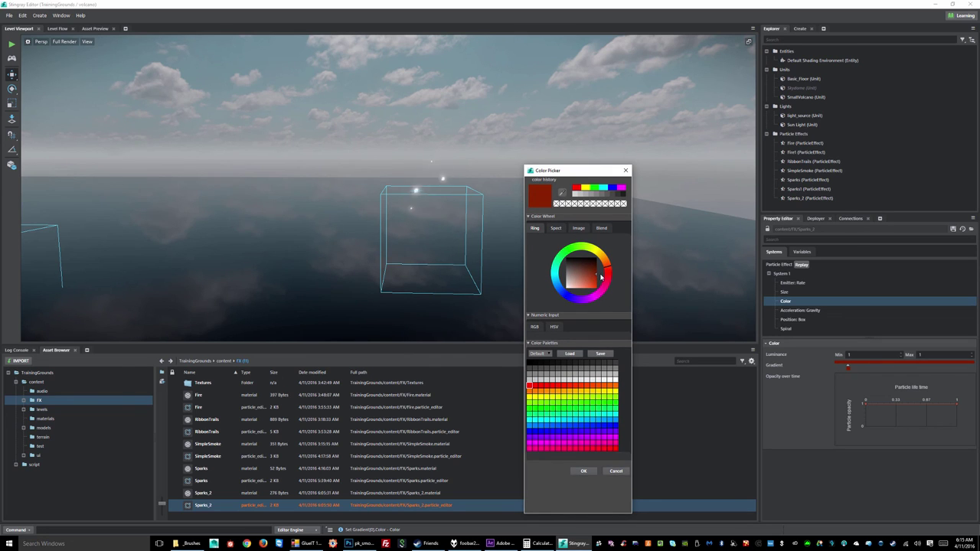
{"action": "left_click", "coordinate": [585, 471]}
- Add a second stop at the middle of the color gradient and make it orange
{"action": "left_click", "coordinate": [880, 367]}
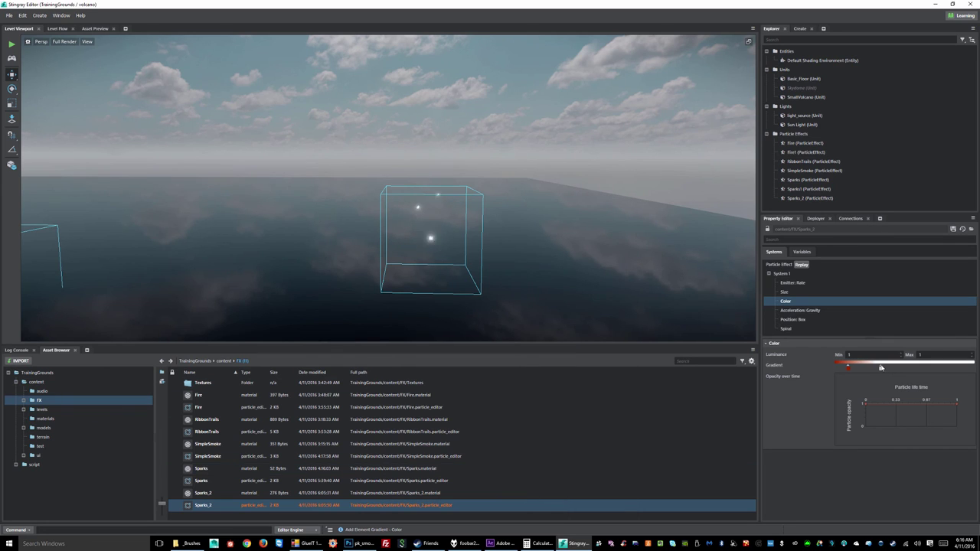
{"action": "left_click_drag", "start_coordinate": [881, 370], "coordinate": [903, 369]}
{"action": "double_click", "coordinate": [903, 370]}
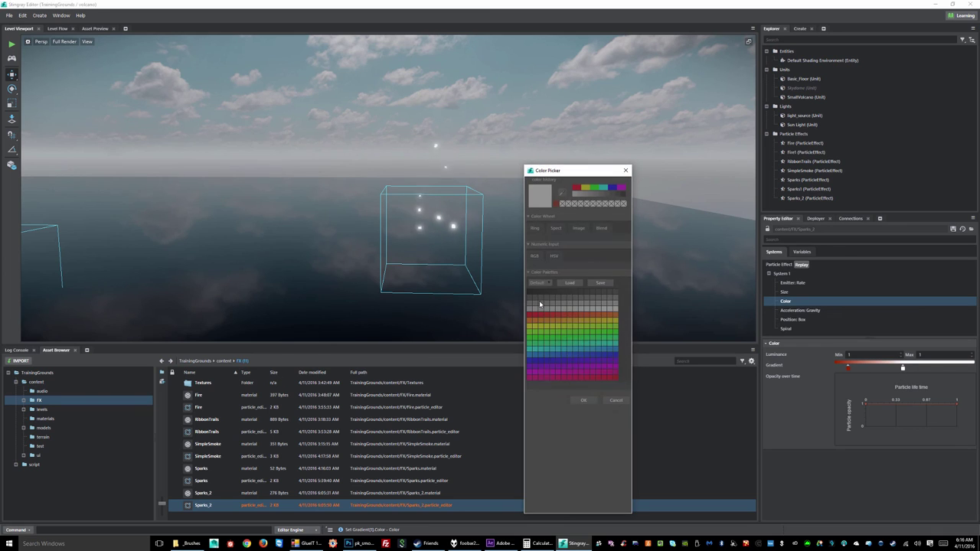
{"action": "left_click", "coordinate": [528, 322]}
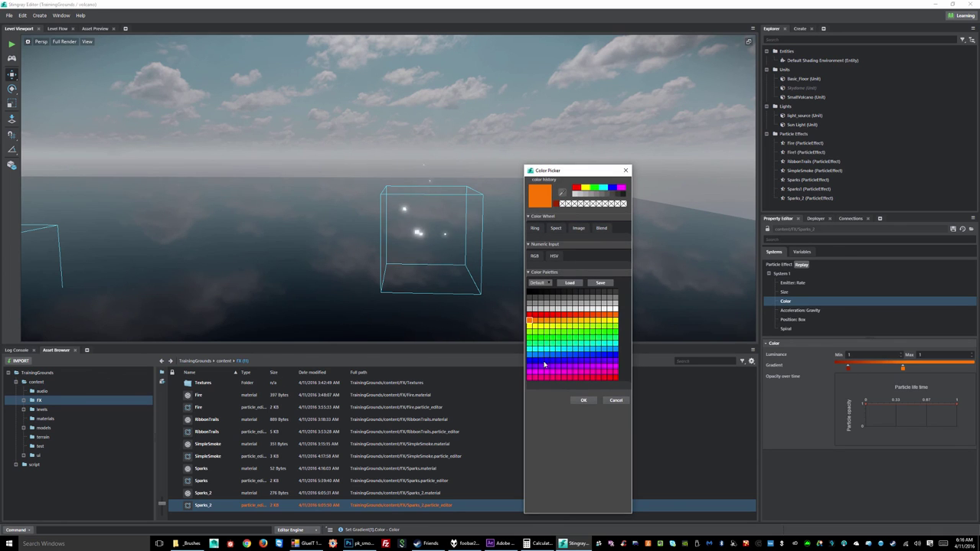
{"action": "left_click", "coordinate": [583, 400]}
- Add a third stop near the end of the color gradient and make it bright yellow
{"action": "left_click", "coordinate": [952, 368]}
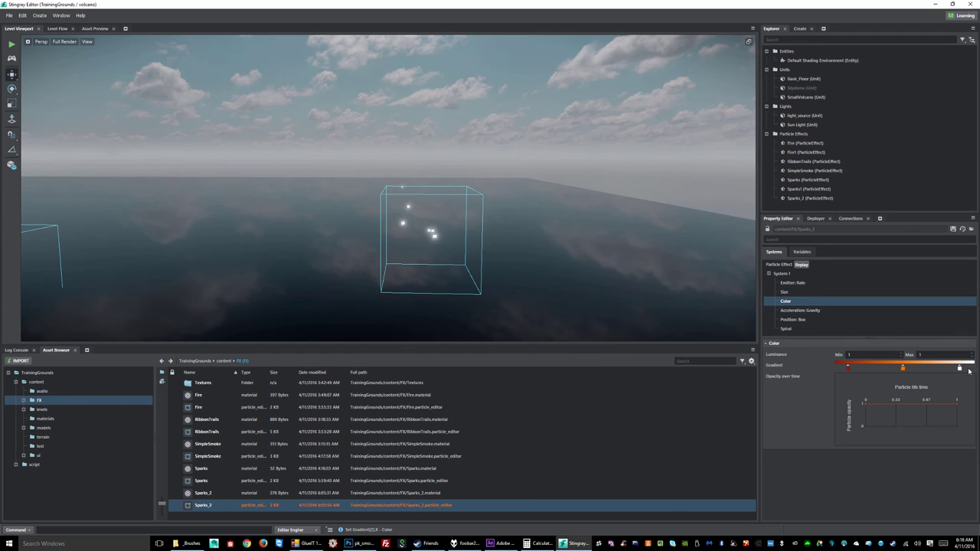
{"action": "double_click", "coordinate": [959, 370]}
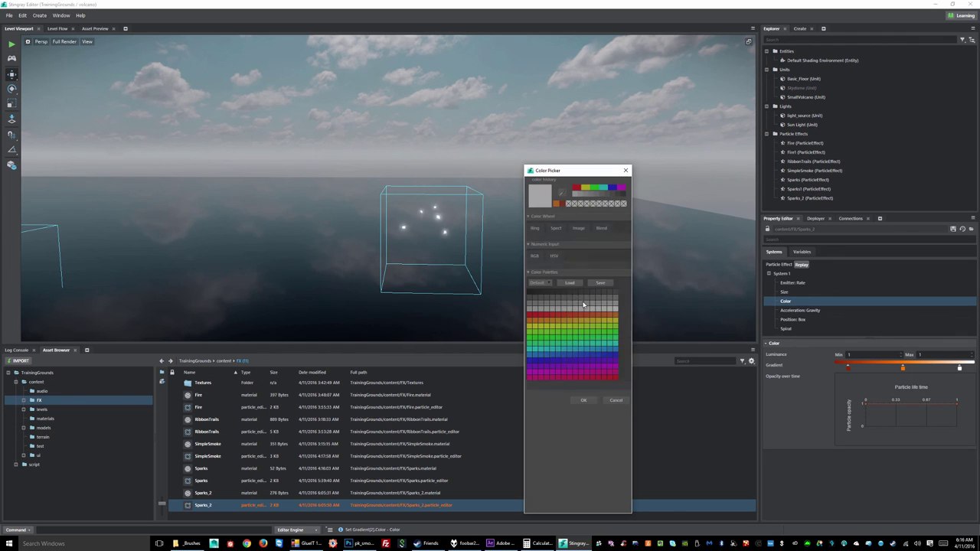
{"action": "left_click", "coordinate": [617, 325]}
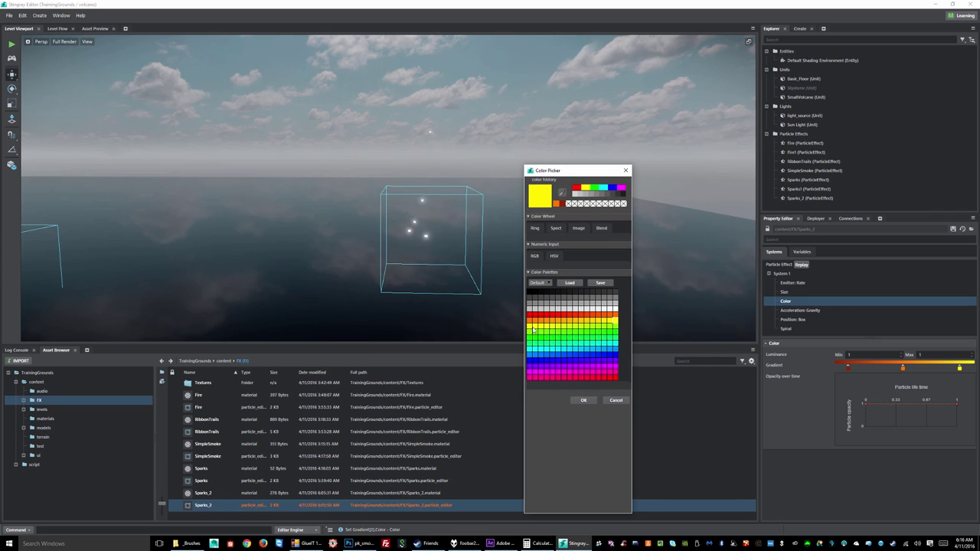
{"action": "left_click", "coordinate": [584, 401]}
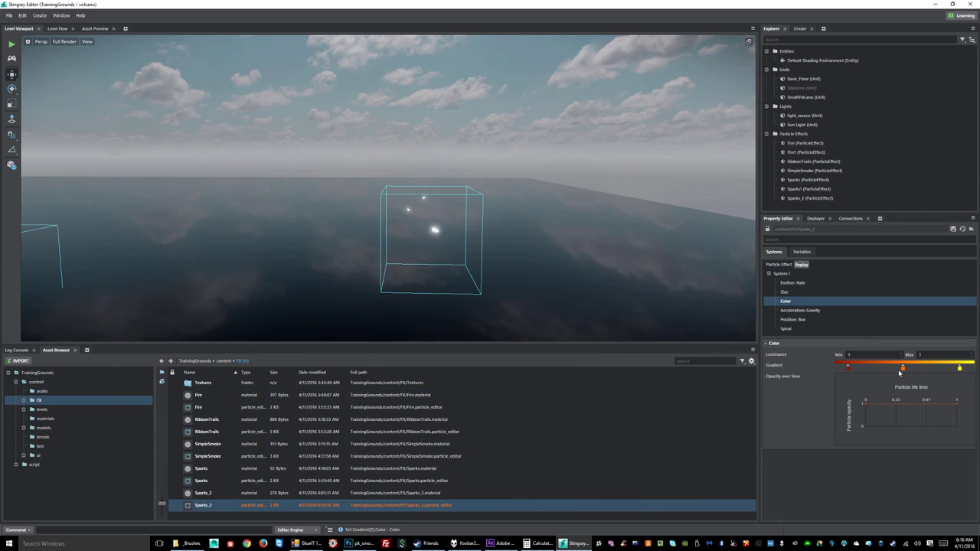
- Lighten the gradient's end stop to a pale yellow using the color ring, and save the particle effect
{"action": "double_click", "coordinate": [959, 370]}
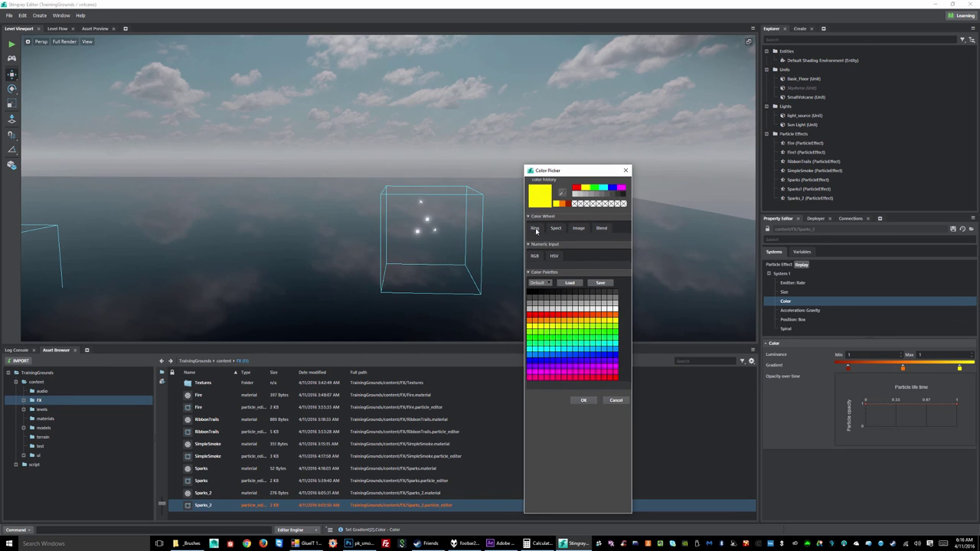
{"action": "left_click", "coordinate": [556, 228]}
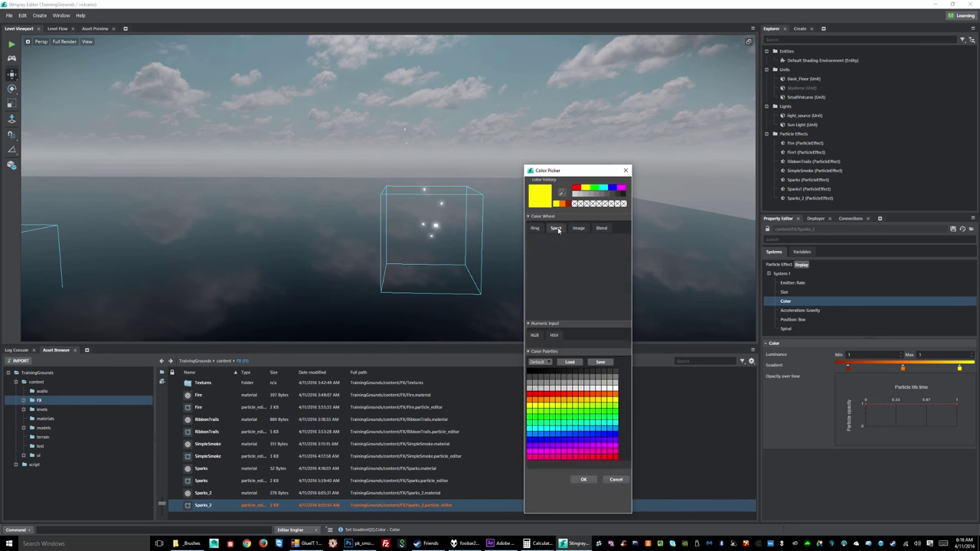
{"action": "left_click", "coordinate": [535, 228]}
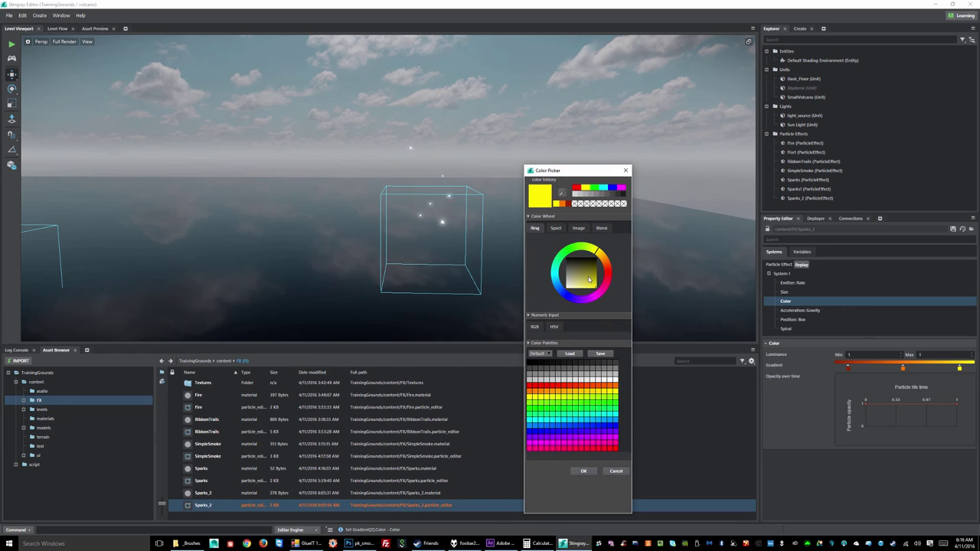
{"action": "mouse_move", "coordinate": [590, 280]}
{"action": "left_mouse_down"}
{"action": "mouse_move", "coordinate": [571, 274]}
{"action": "mouse_move", "coordinate": [575, 290]}
{"action": "left_mouse_up"}
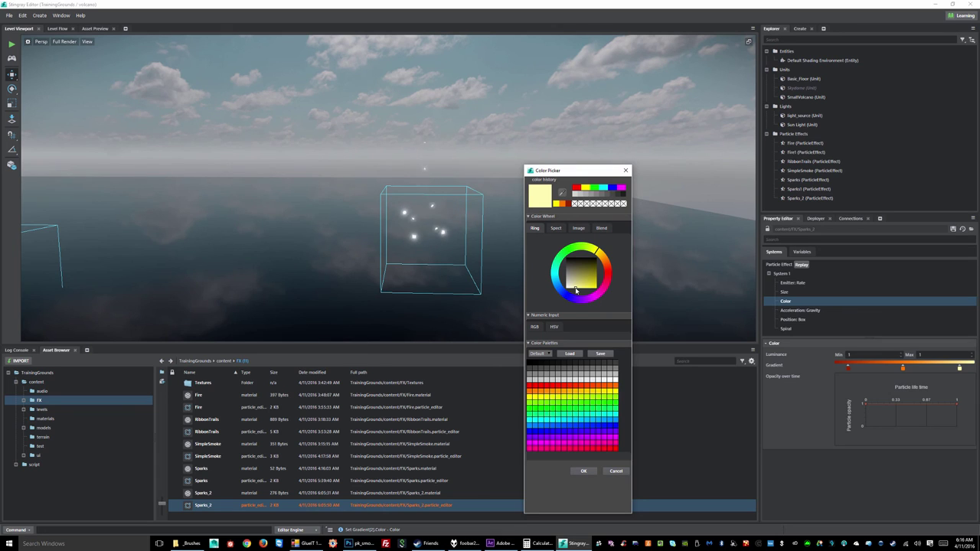
{"action": "left_click", "coordinate": [583, 472]}
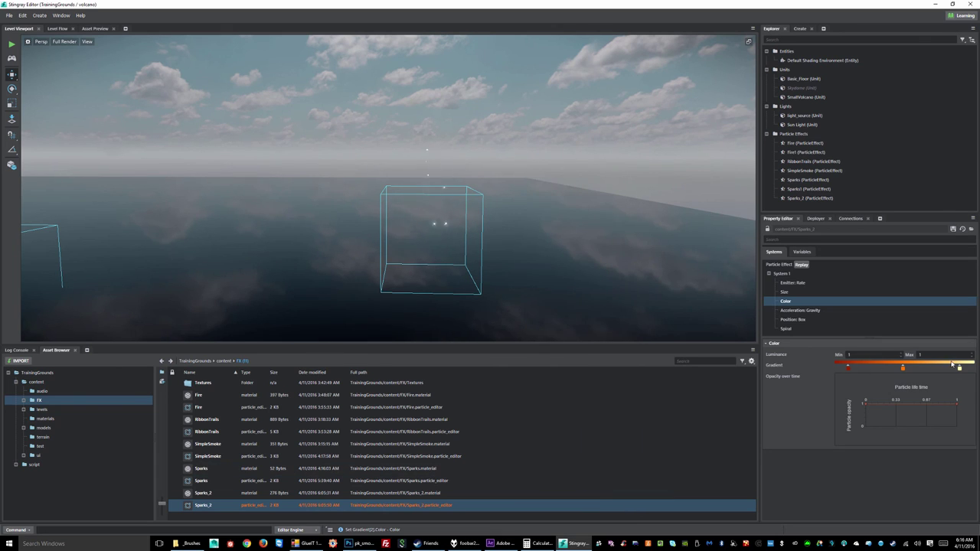
{"action": "left_click", "coordinate": [952, 231]}
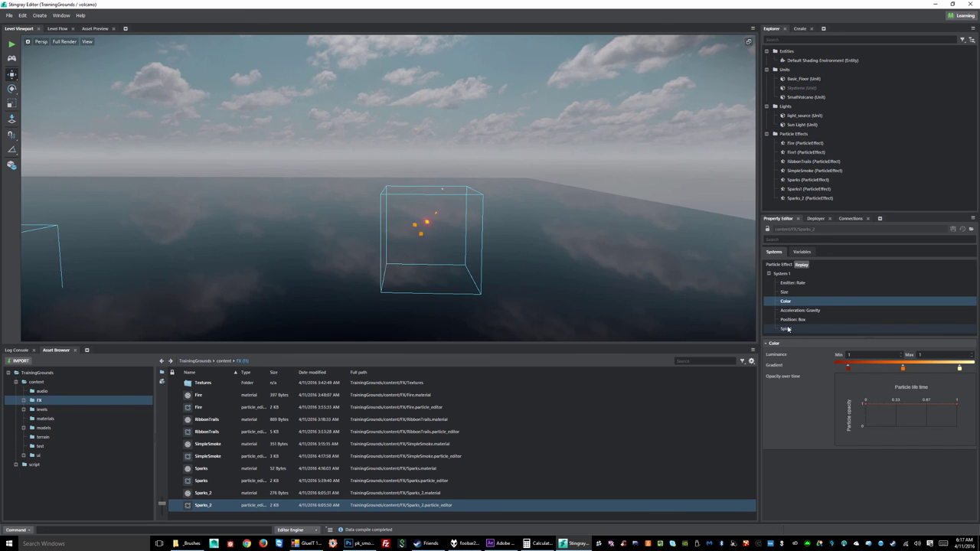
{"action": "left_click", "coordinate": [784, 273]}
{"action": "left_click", "coordinate": [796, 283]}
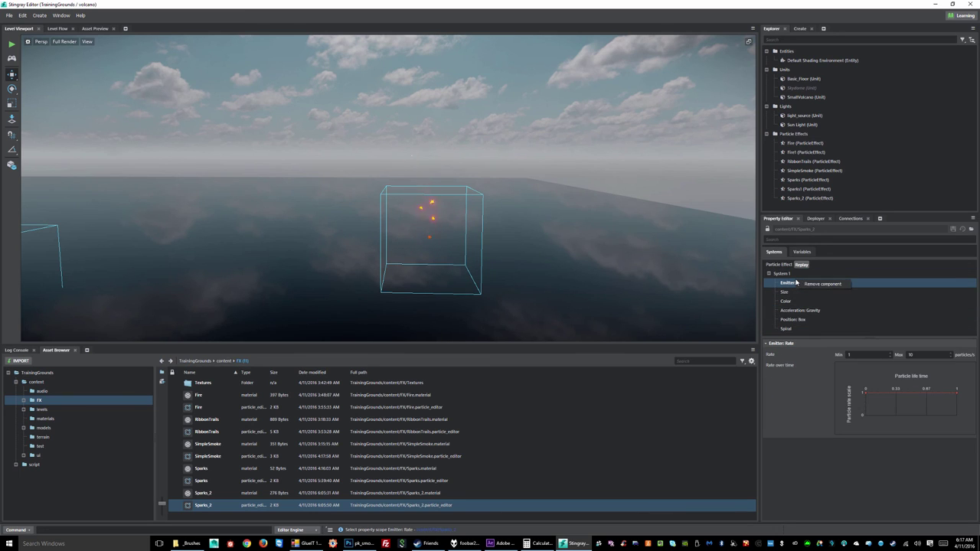
{"action": "right_click", "coordinate": [793, 272]}
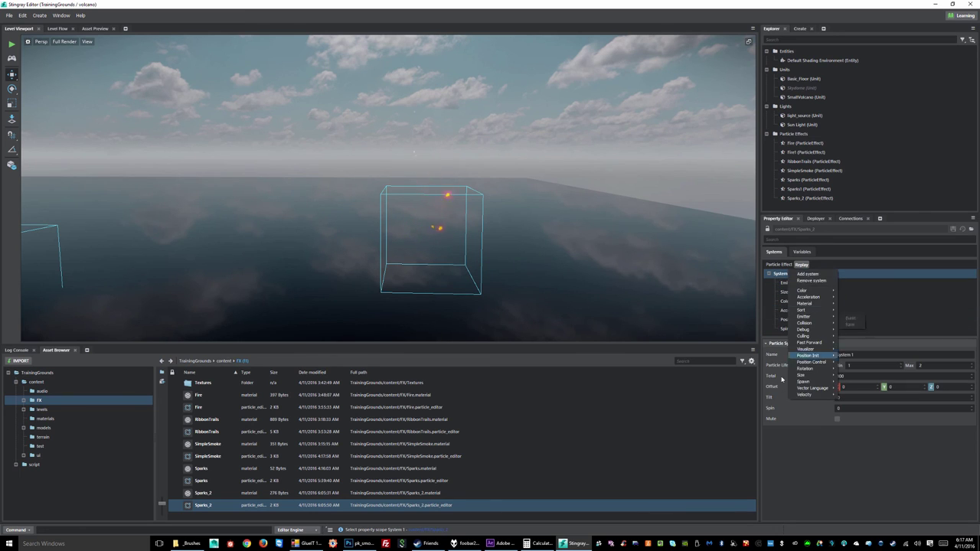
{"action": "mouse_move", "coordinate": [803, 382]}
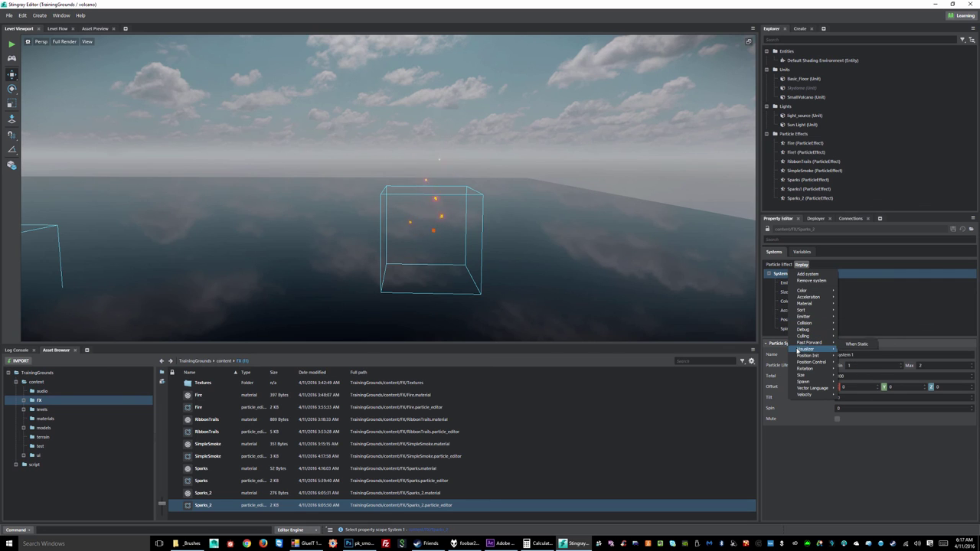
{"action": "left_click", "coordinate": [416, 231]}
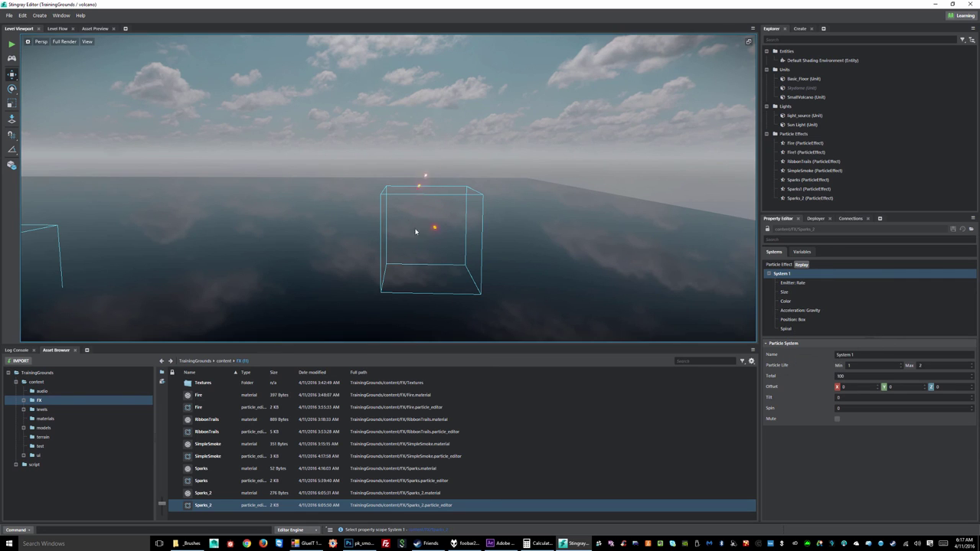